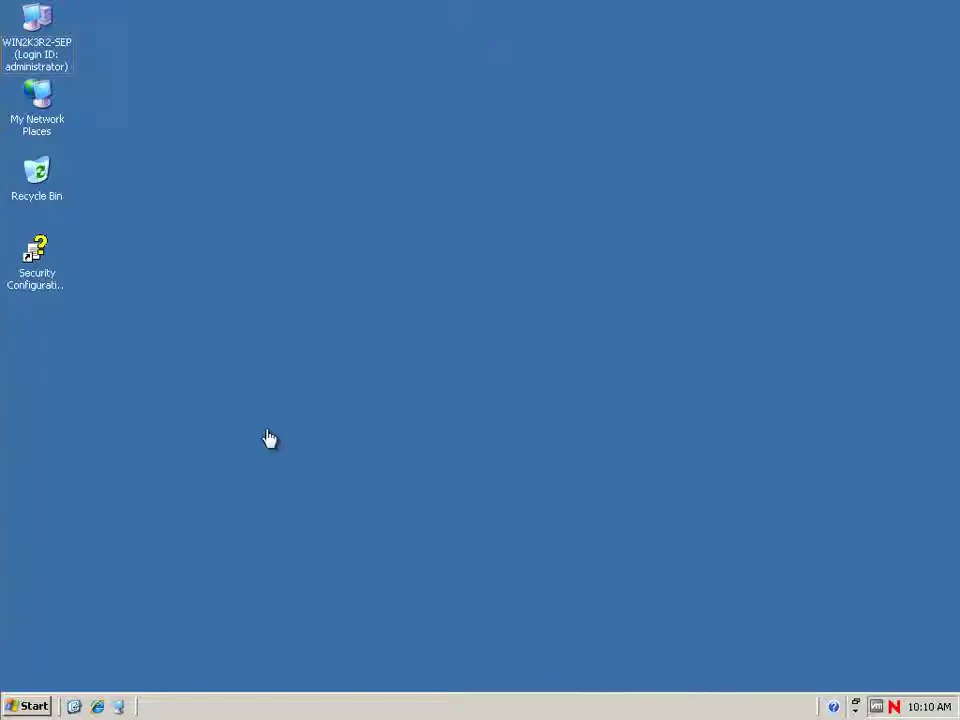
Load java.com in Internet Explorer.
left_click(98, 708)
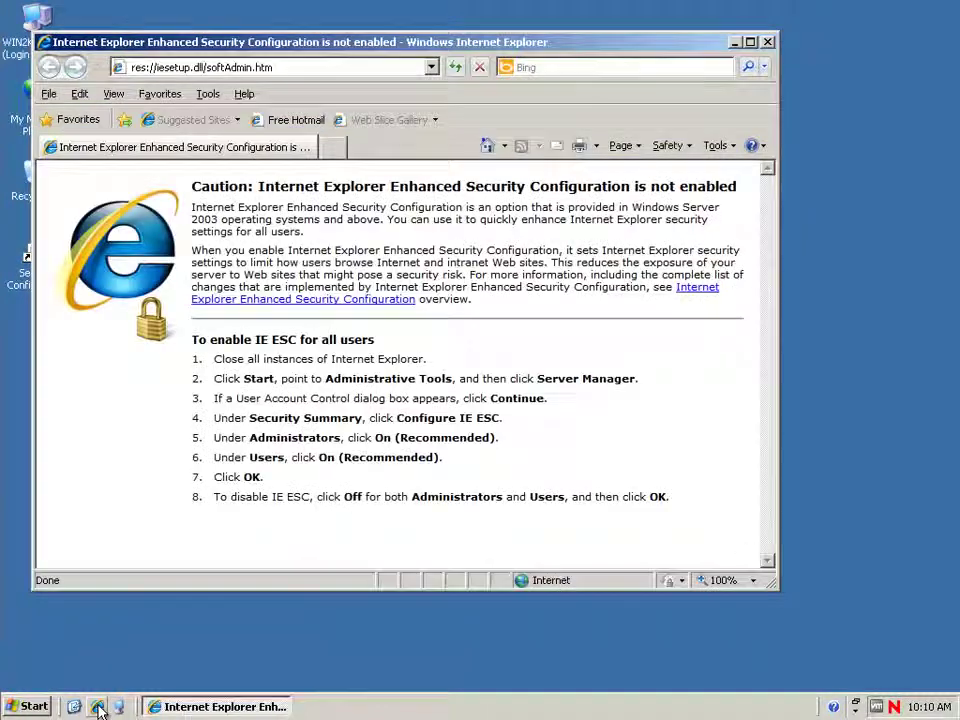
left_click(268, 67)
type("ja")
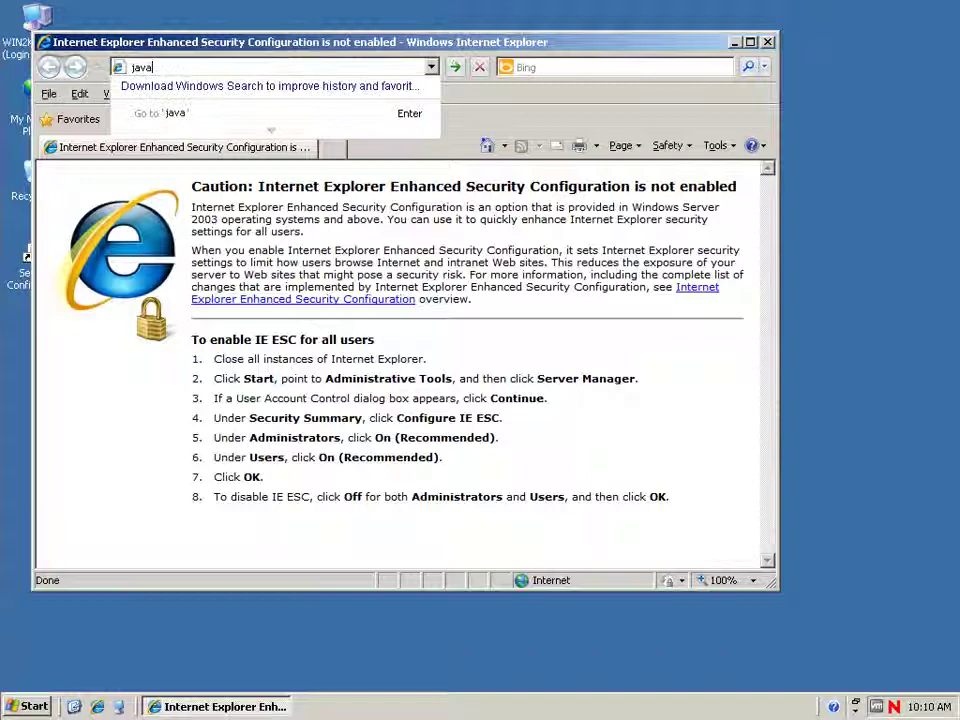
type("va")
key("ctrl+Return")
left_click_drag(327, 50, 363, 57)
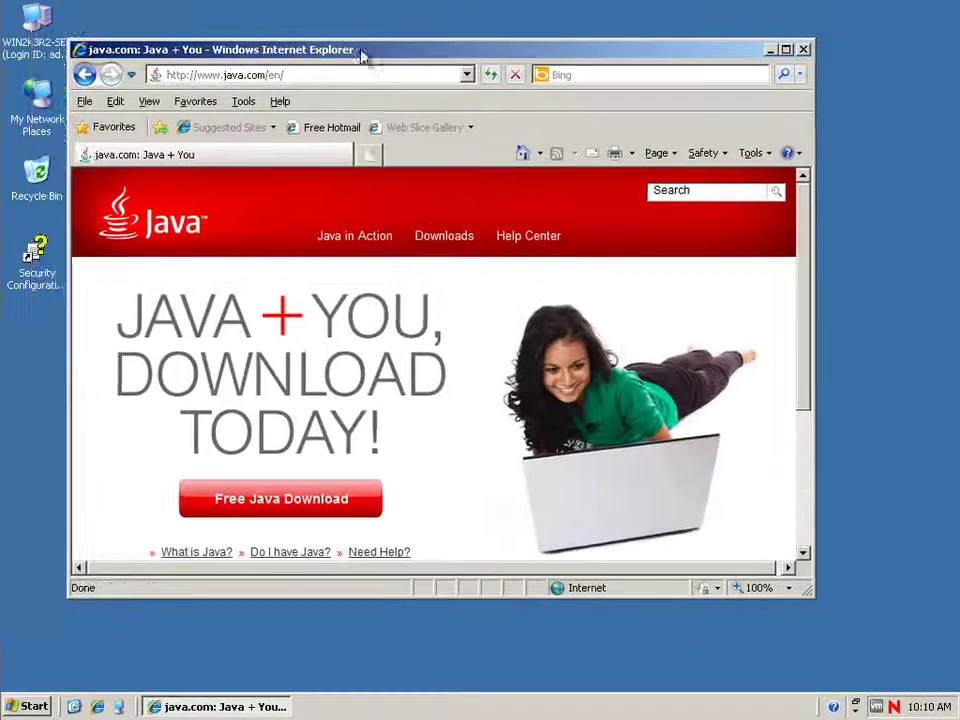
Download the free Java installer JavaSetup6u29.exe, accepting the terms, and run it.
left_click(231, 507)
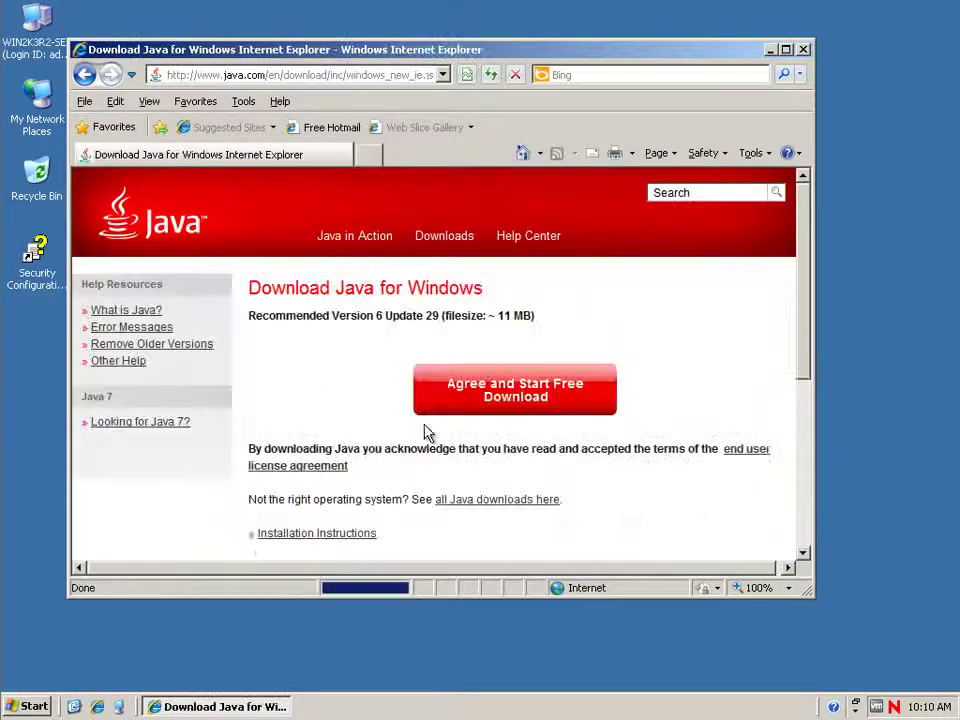
left_click(527, 408)
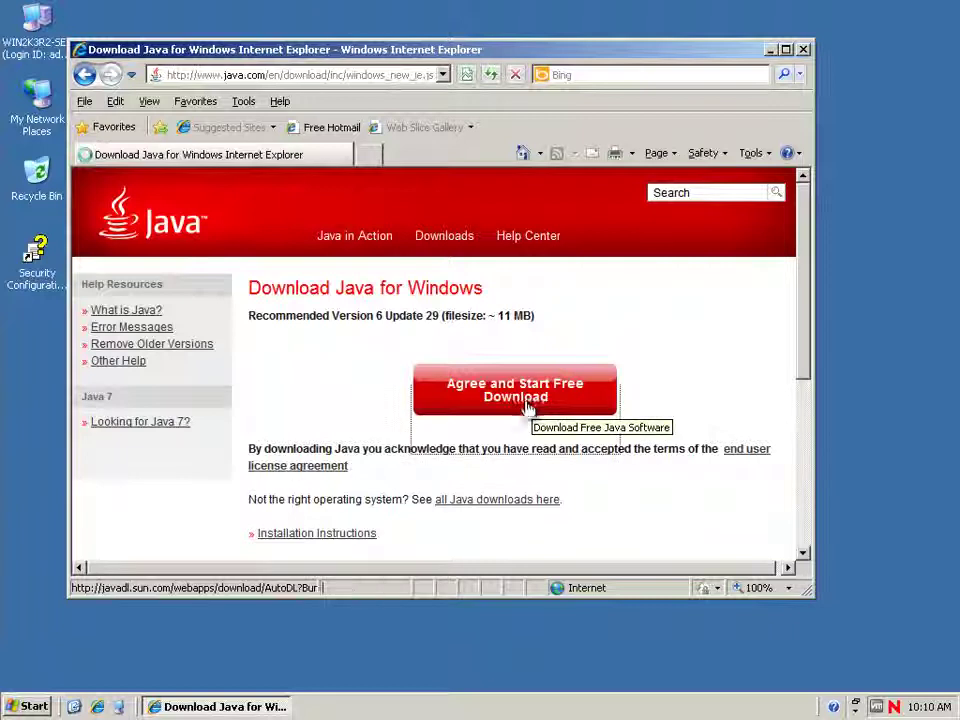
left_click(465, 363)
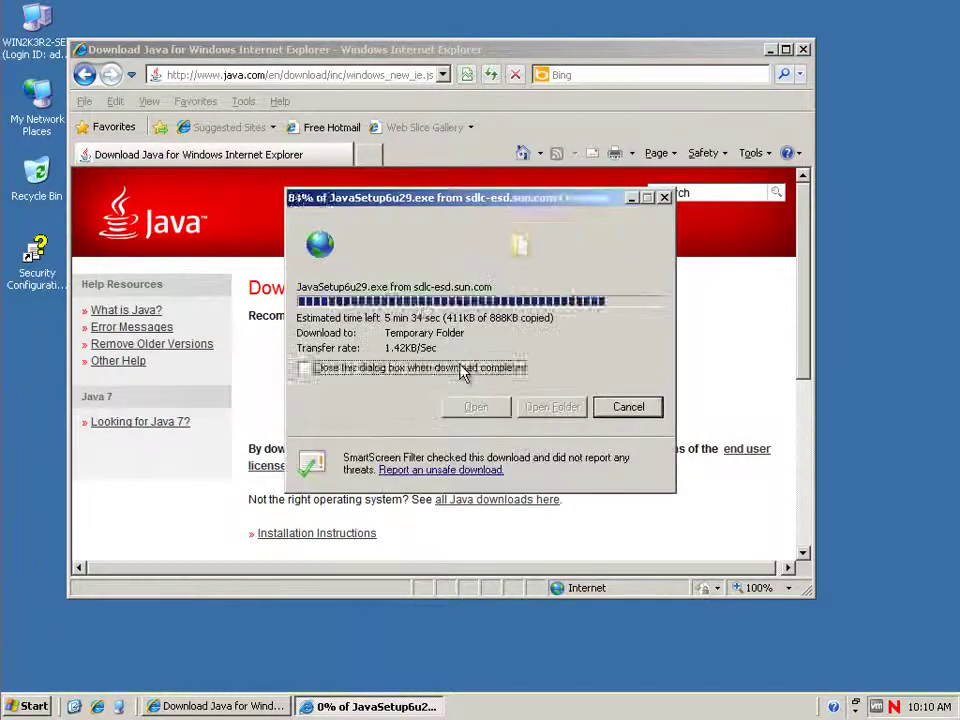
left_click(511, 299)
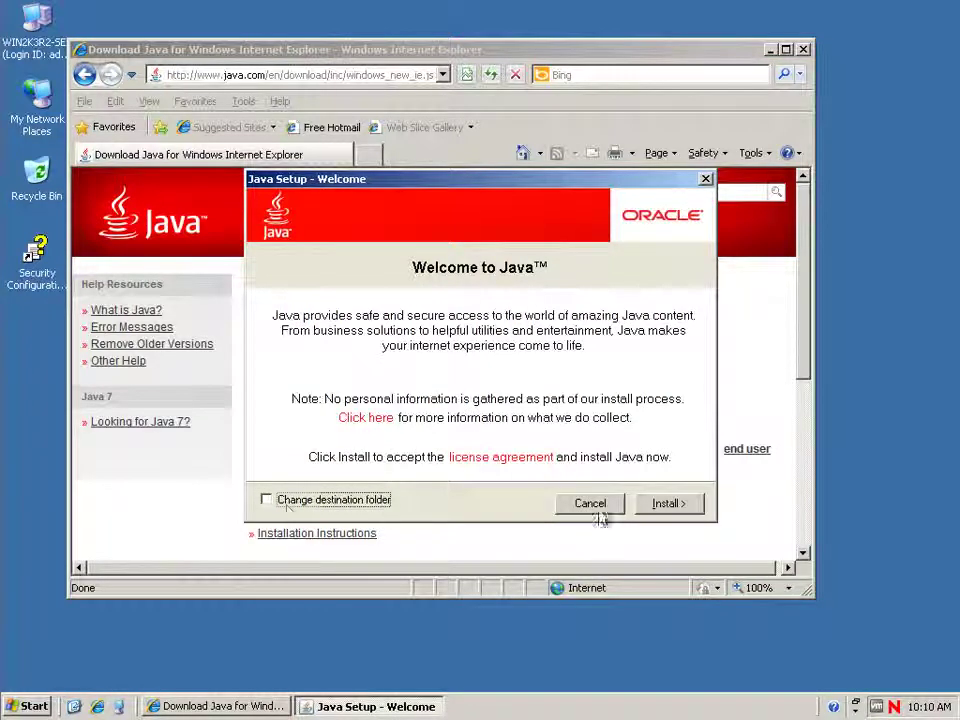
Install Java 6 Update 29, then close the completed setup and Internet Explorer.
left_click(669, 507)
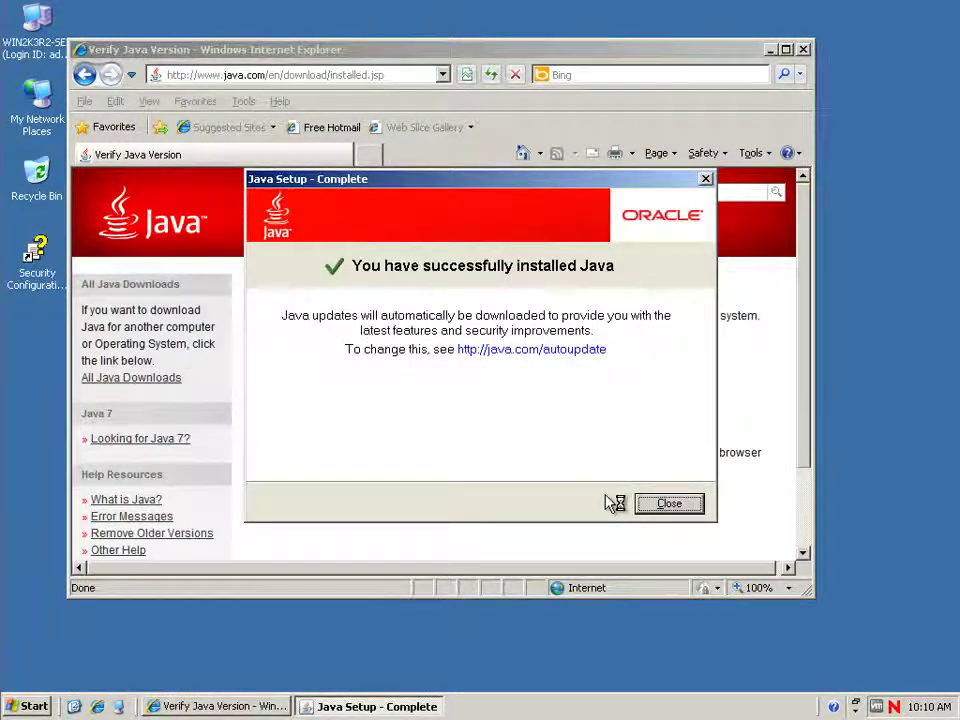
left_click(669, 504)
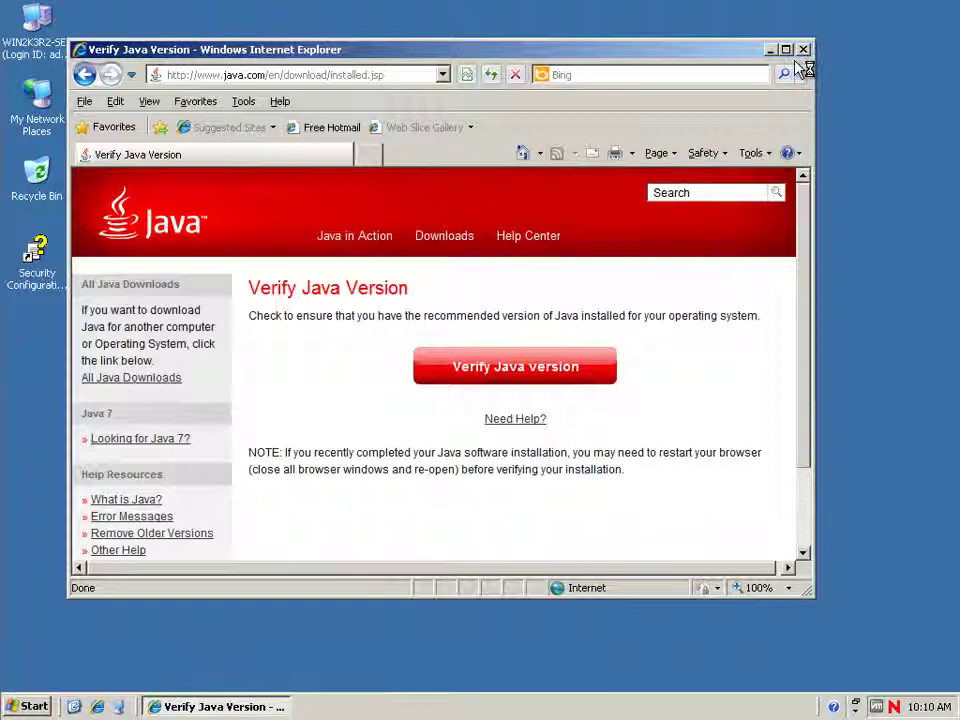
left_click(805, 50)
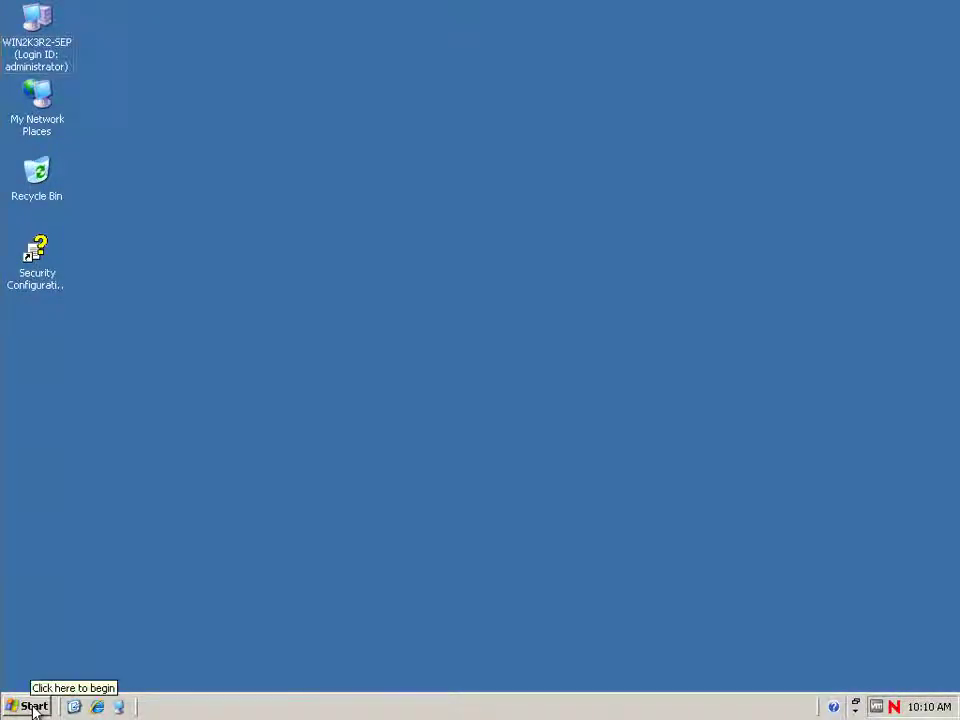
Relaunch Internet Explorer and load the sepusa.com homepage.
left_click(97, 707)
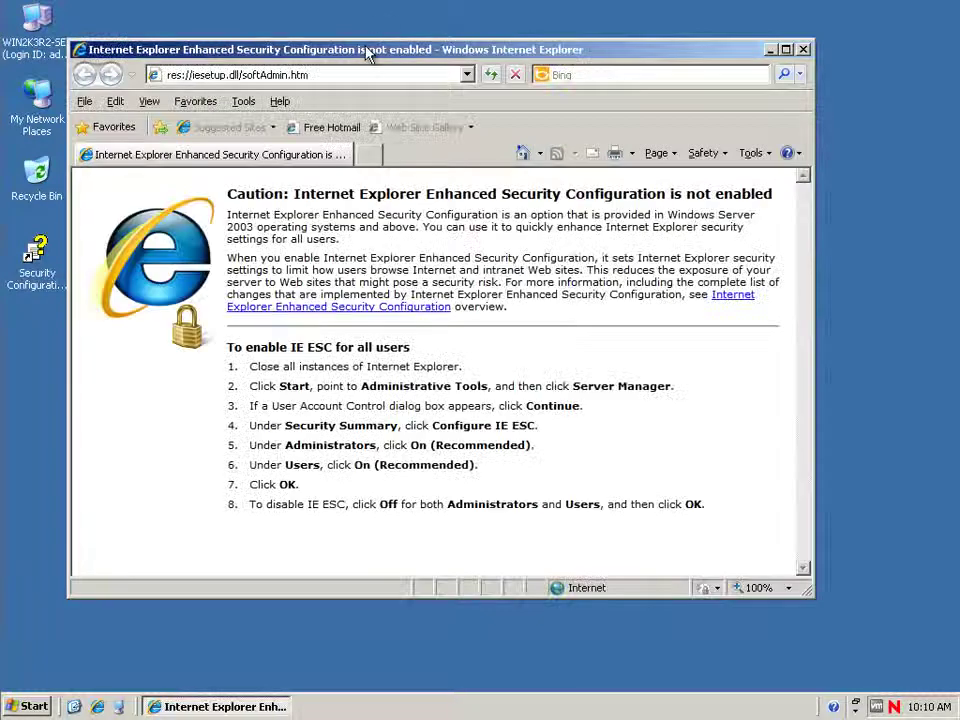
left_click_drag(368, 52, 416, 45)
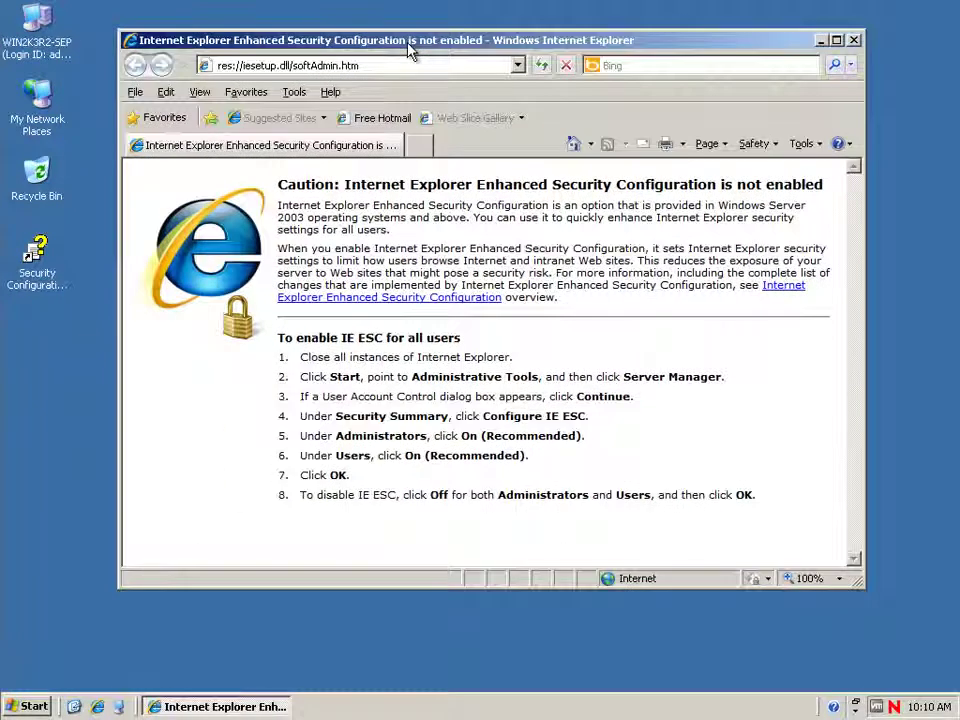
left_click(372, 66)
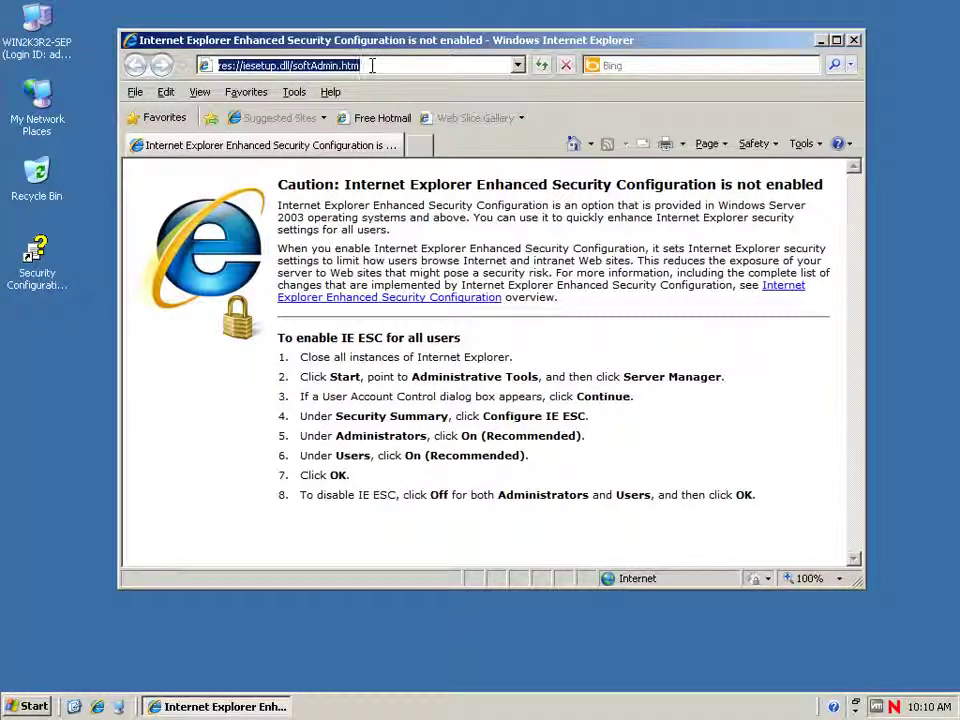
type("sepusa")
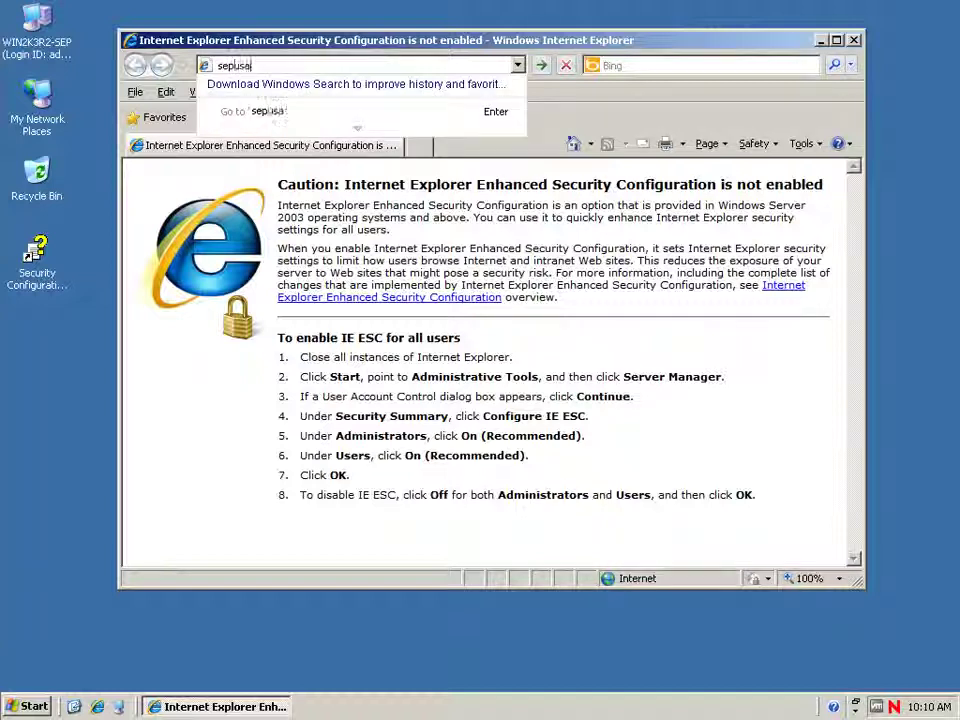
key("Return")
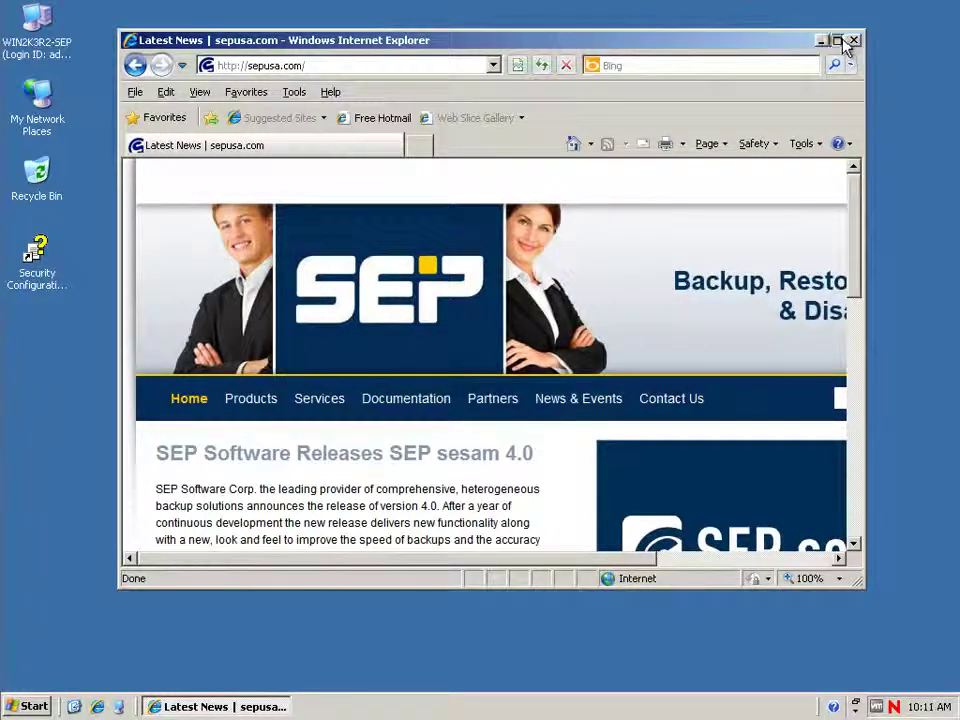
Maximize the browser and choose Microsoft Windows (32 bit) on the trial Download page.
left_click(838, 40)
scroll(955, 245, "down", 1)
left_click_drag(955, 245, 953, 491)
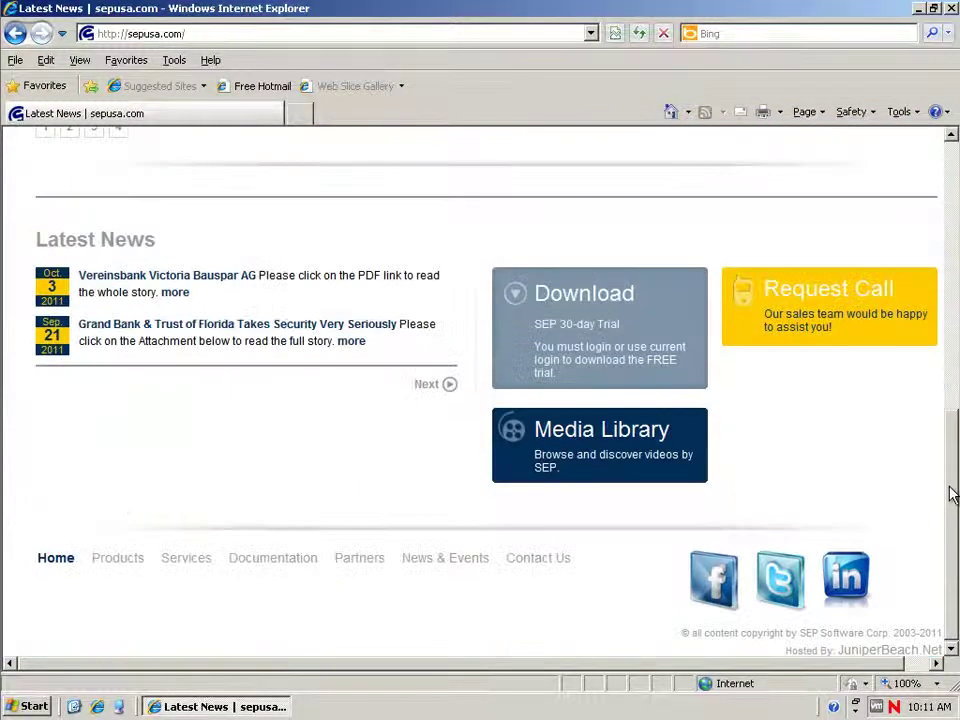
left_click(576, 309)
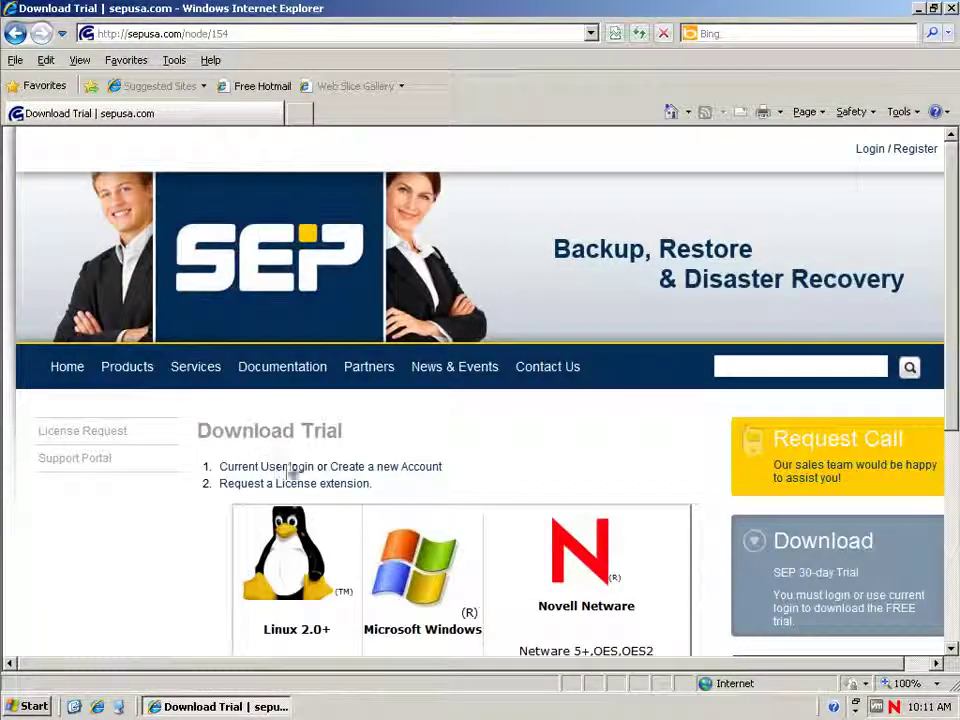
scroll(385, 473, "down", 3)
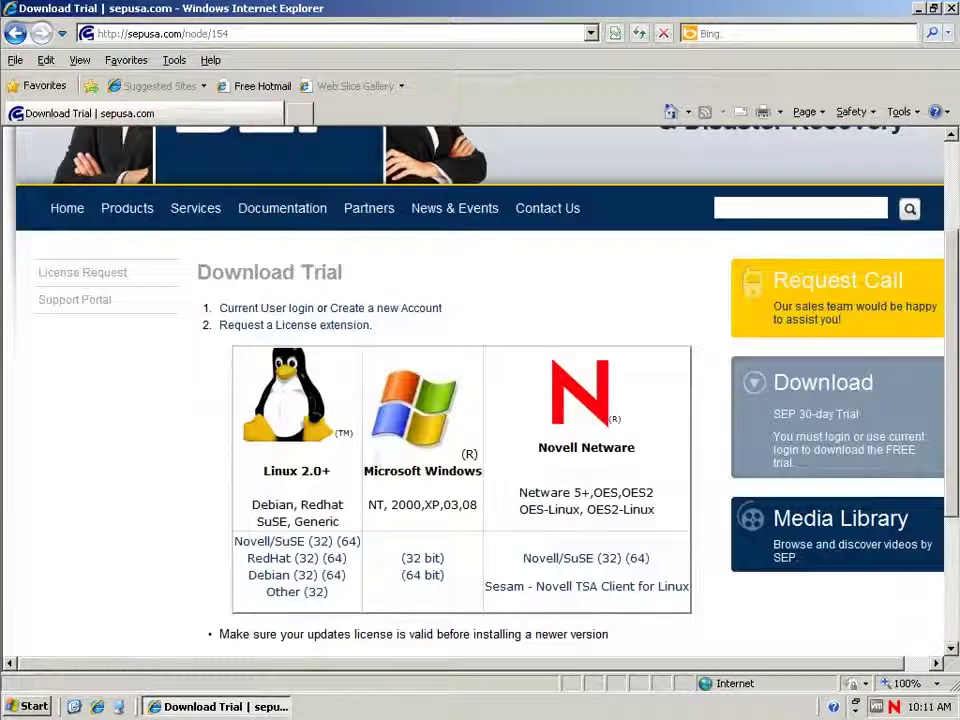
left_click(420, 560)
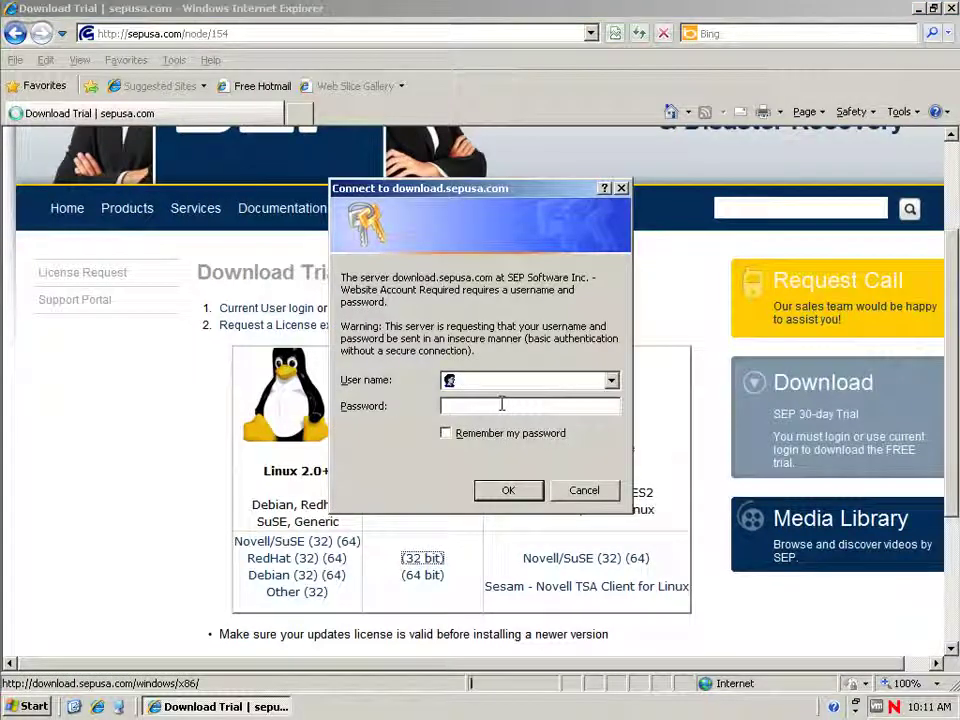
Sign in with the trial account's user name and password.
key("Tab")
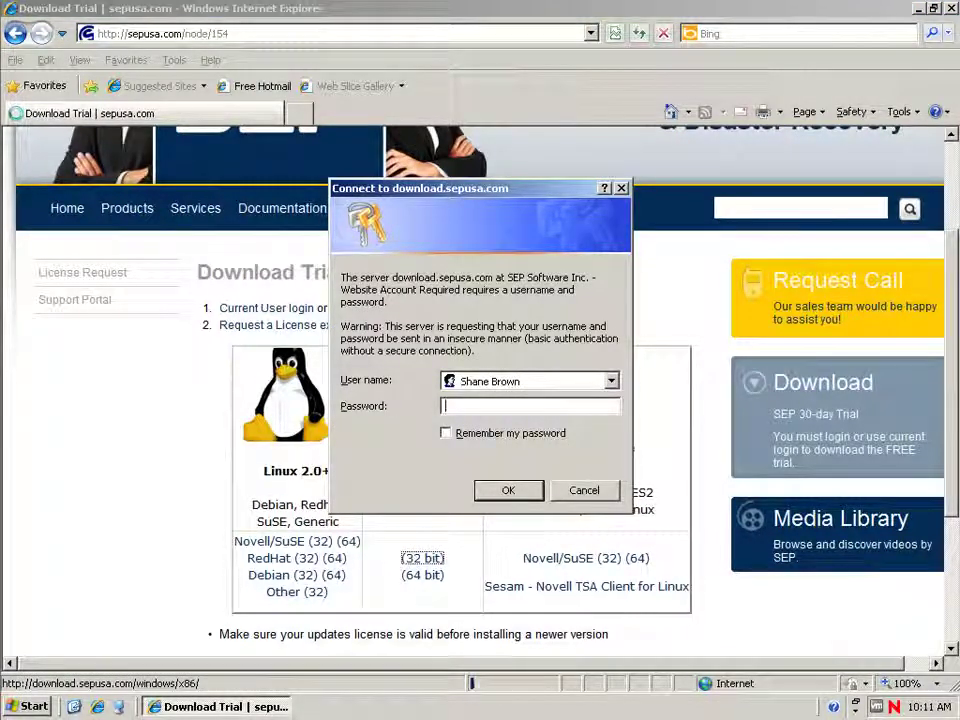
type("••")
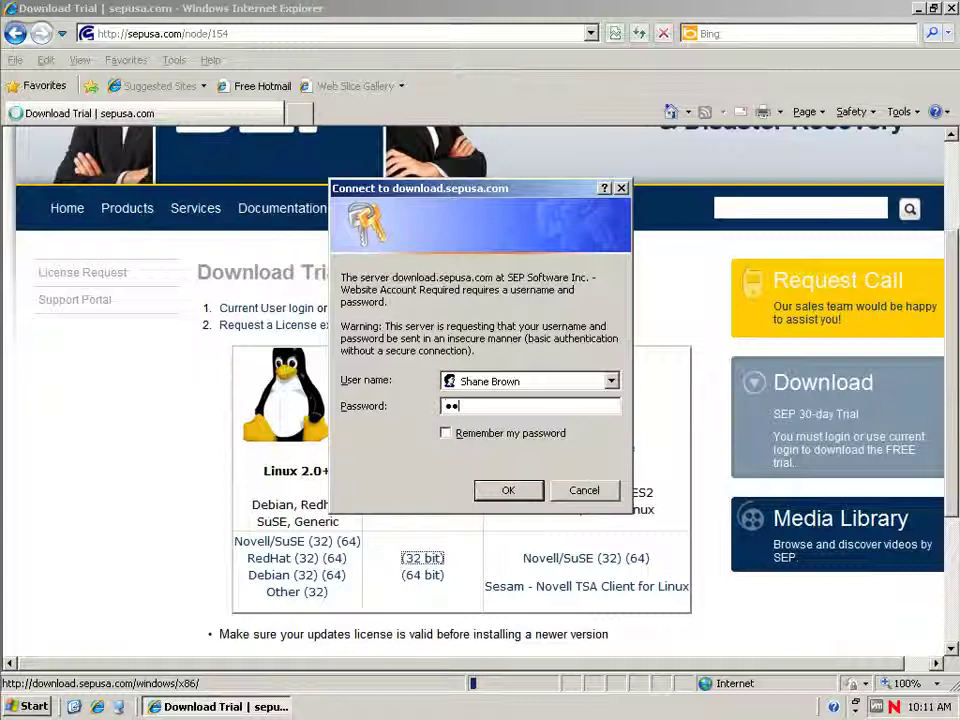
type("••")
key("Return")
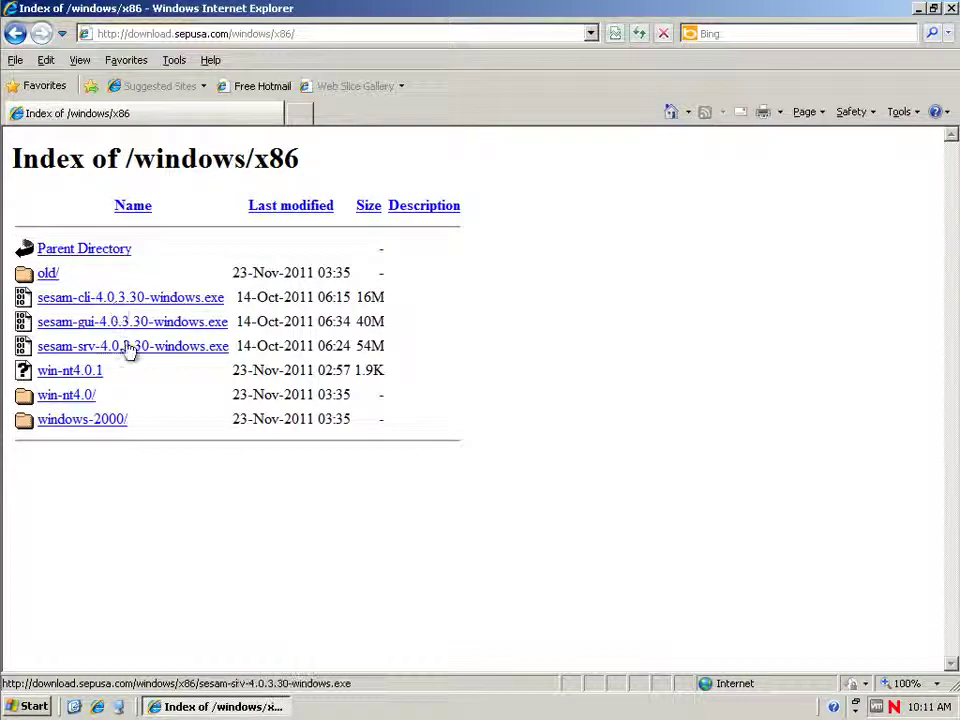
Save sesam-srv-4.0.3.30-windows.exe into My Documents and move the progress window aside.
left_click(128, 347)
left_click(530, 367)
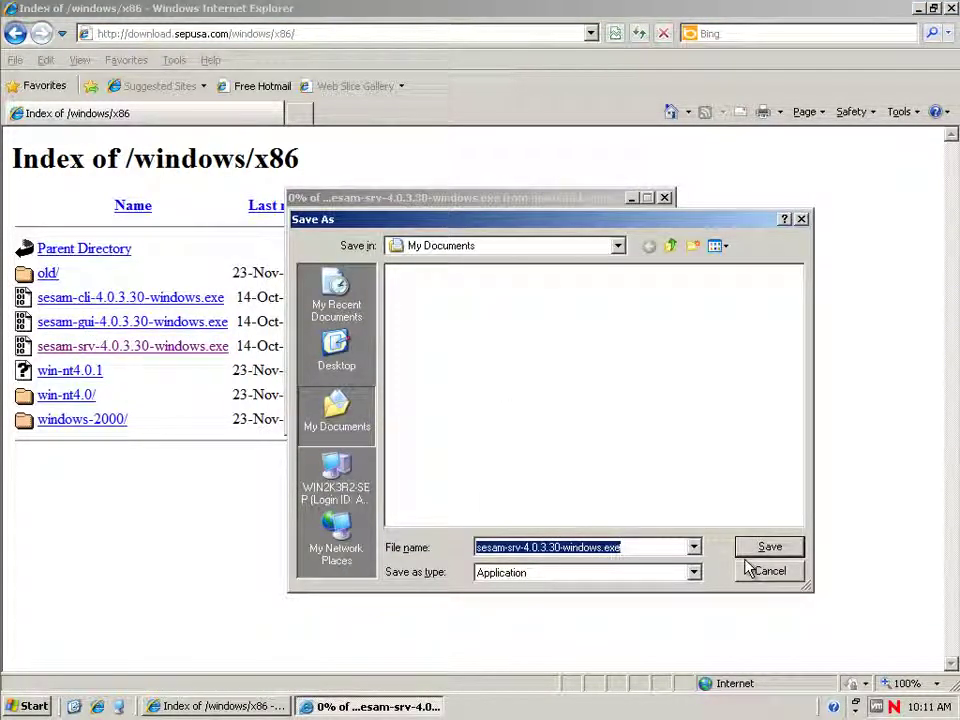
left_click(744, 549)
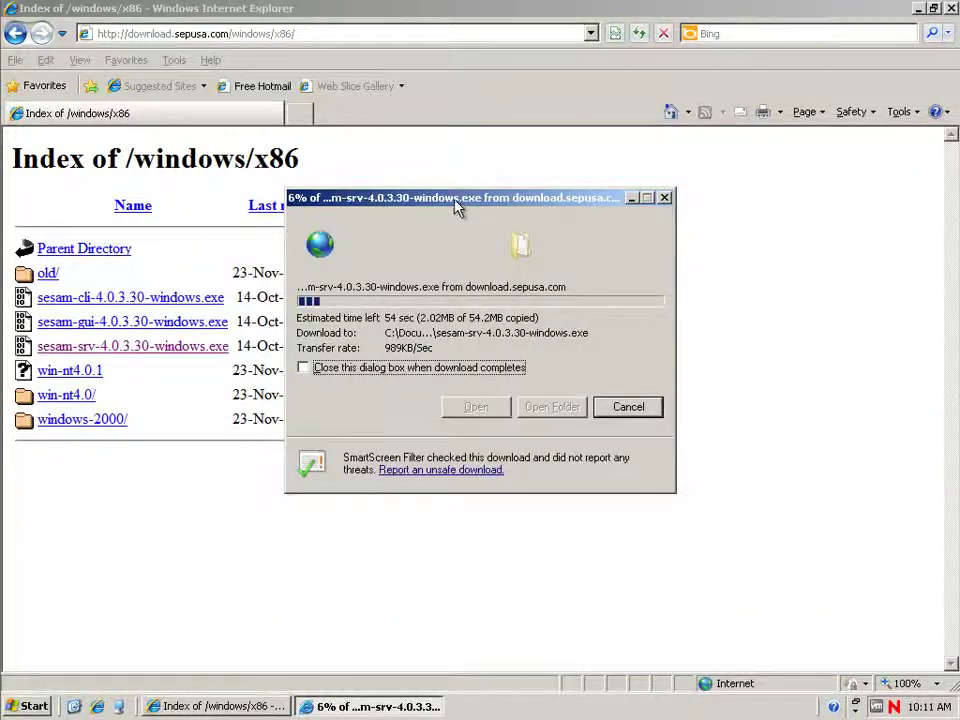
left_click_drag(454, 201, 698, 196)
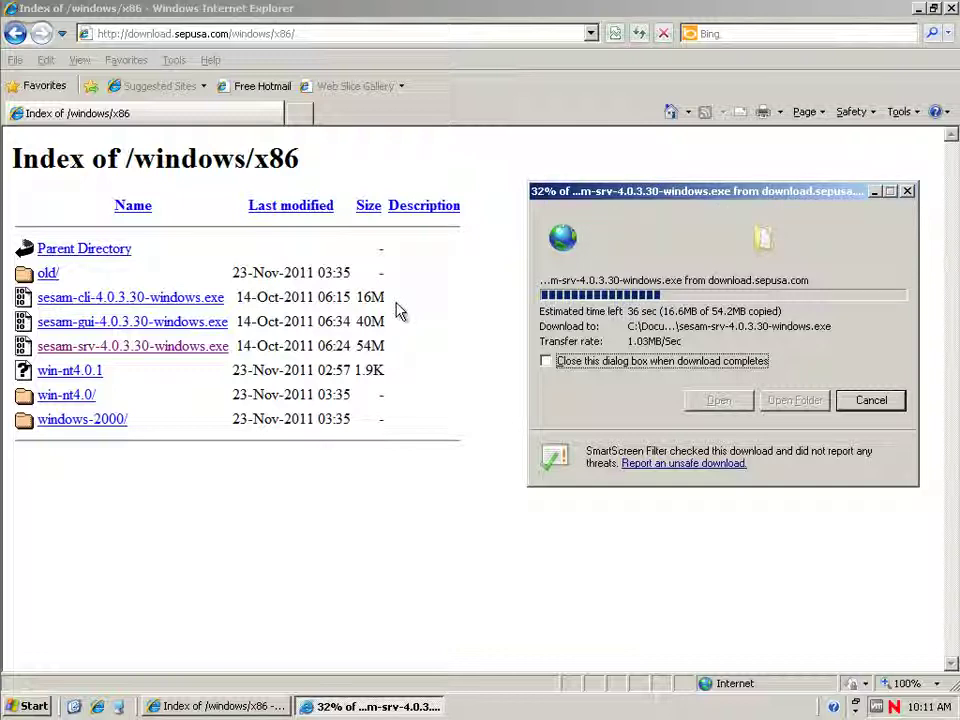
Open Windows Firewall from Control Panel and allow the Windows Firewall/ICS service to start.
left_click(28, 706)
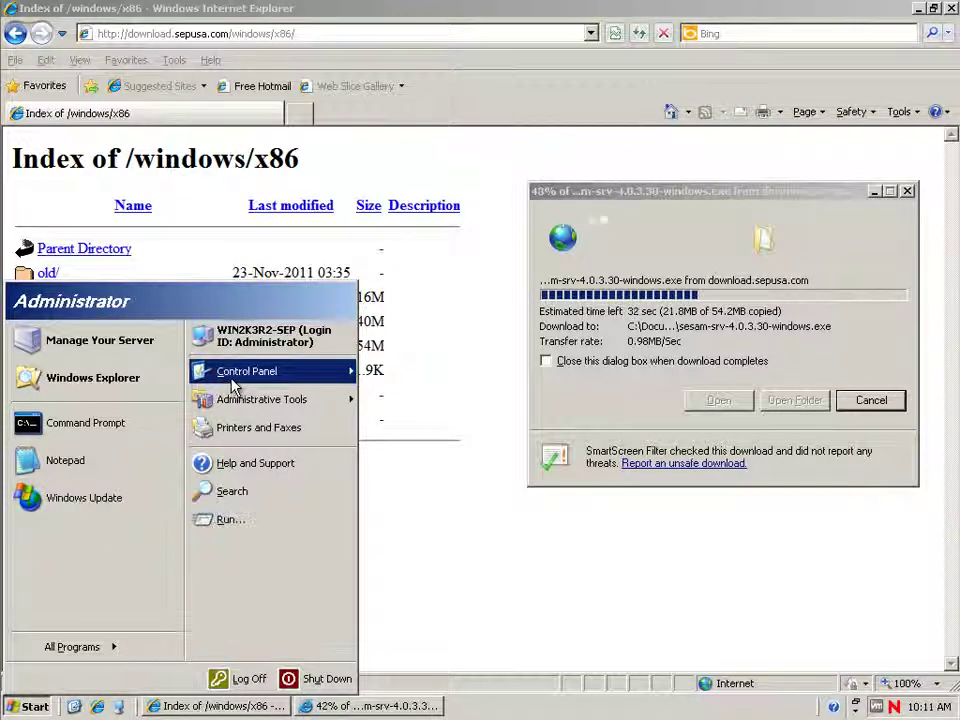
mouse_move(259, 384)
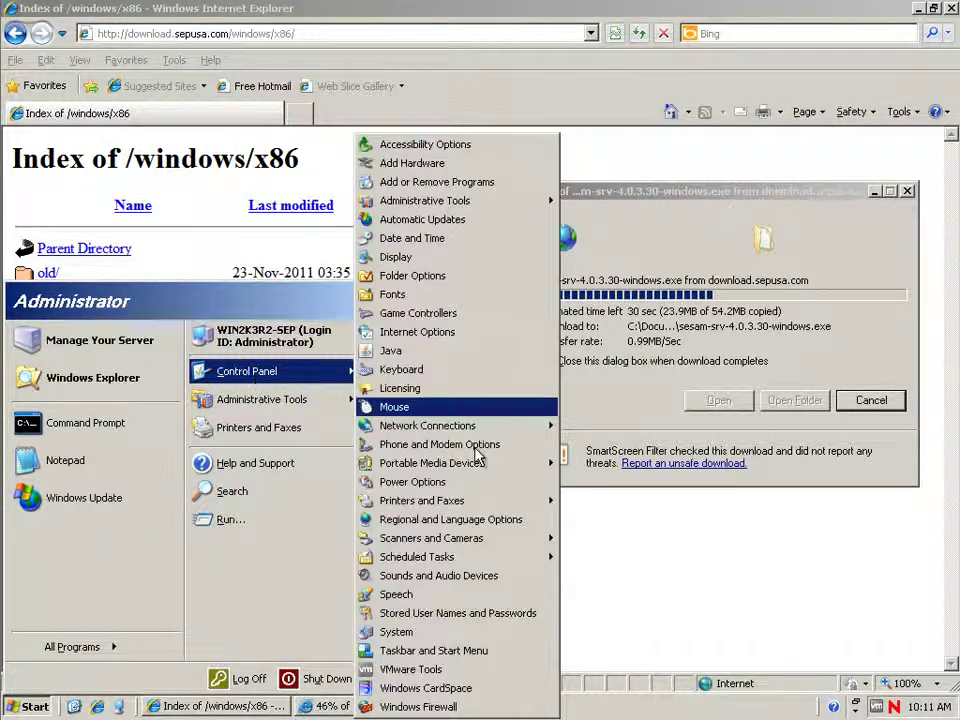
left_click(420, 702)
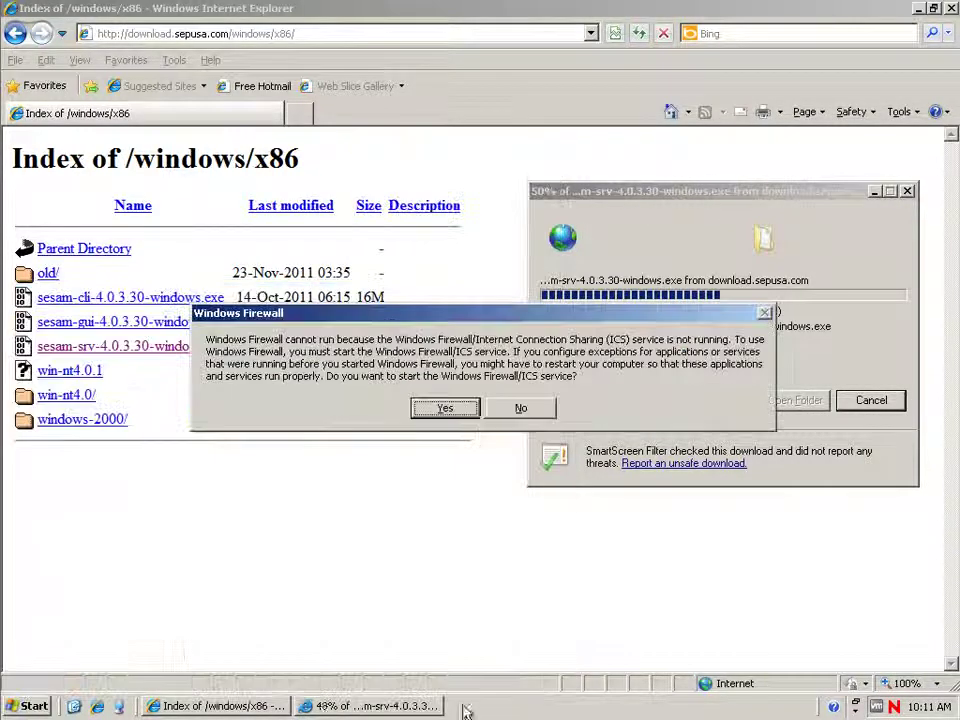
left_click(445, 409)
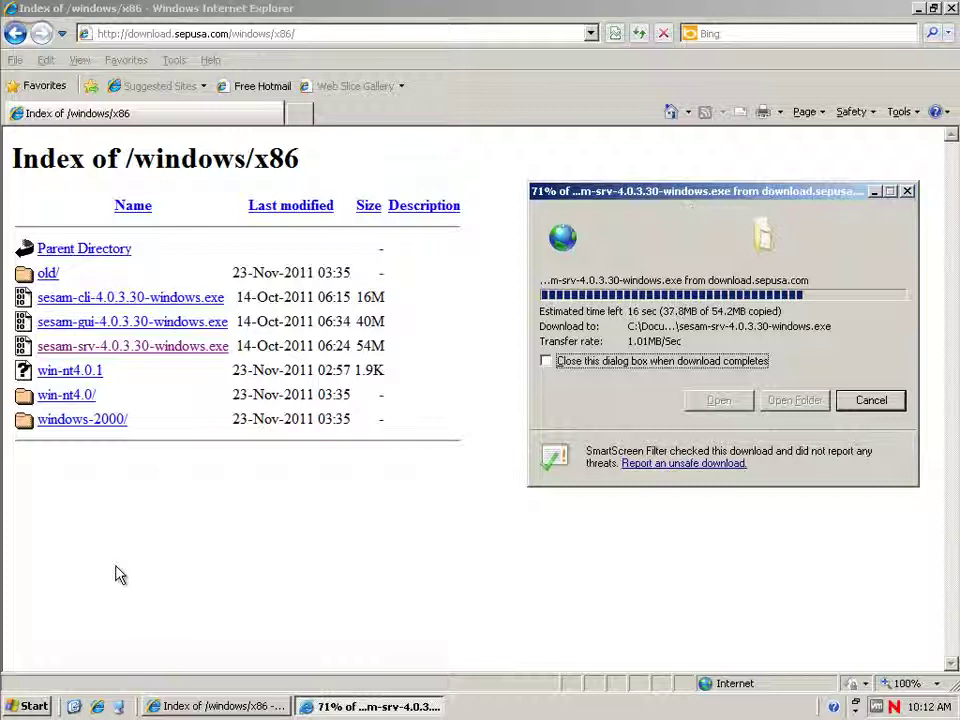
Reload sepusa.com and restore the browser to a smaller window shifted slightly left.
left_click(330, 33)
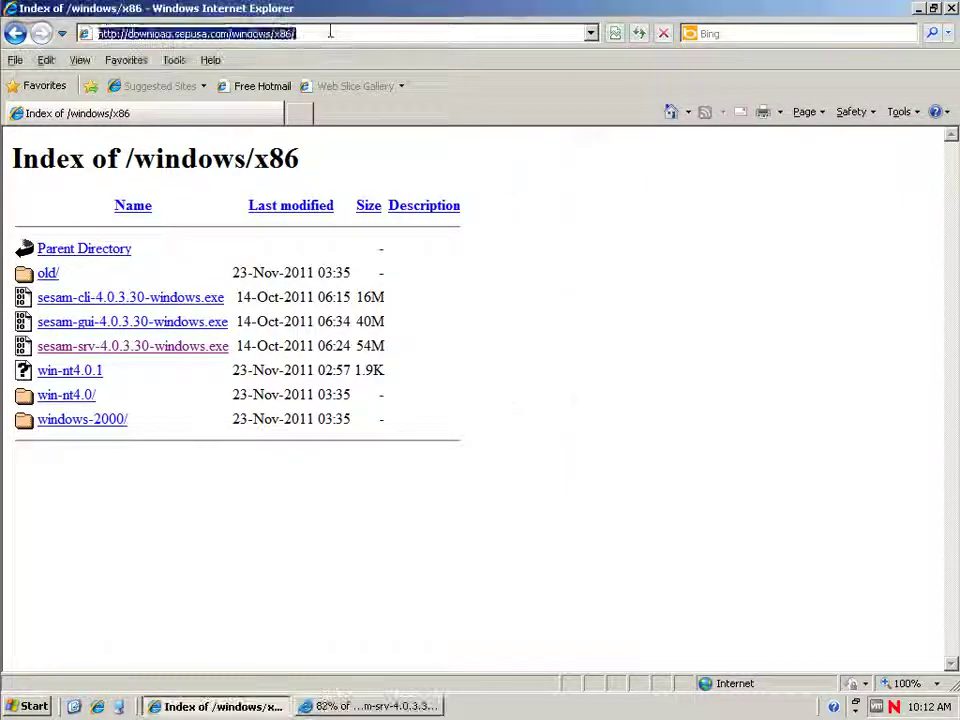
type("sepusa")
key("ctrl+Return")
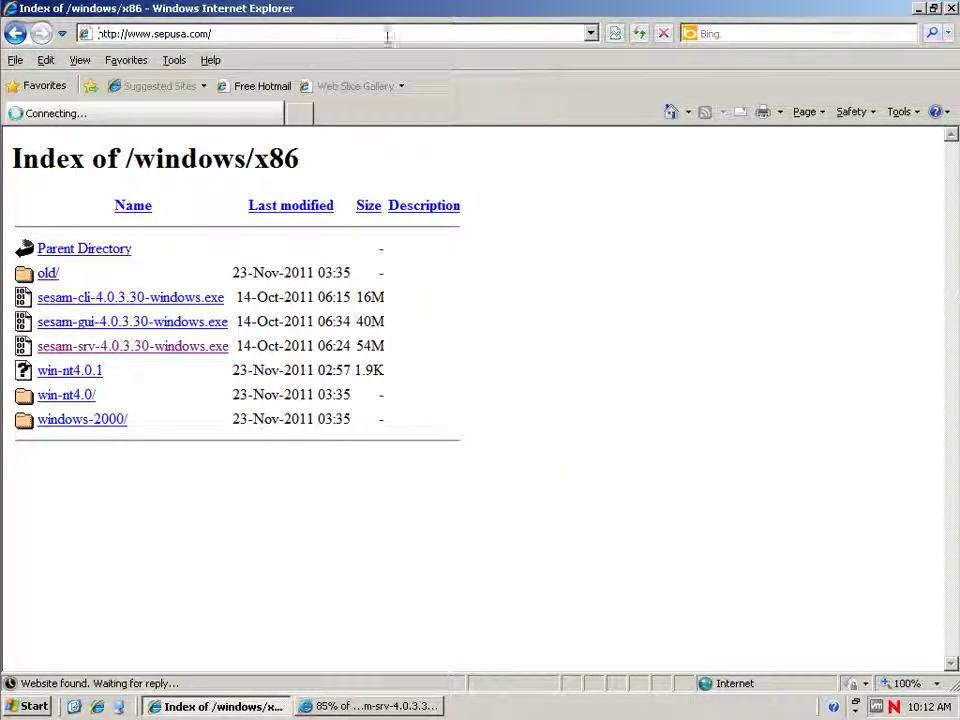
left_click(933, 8)
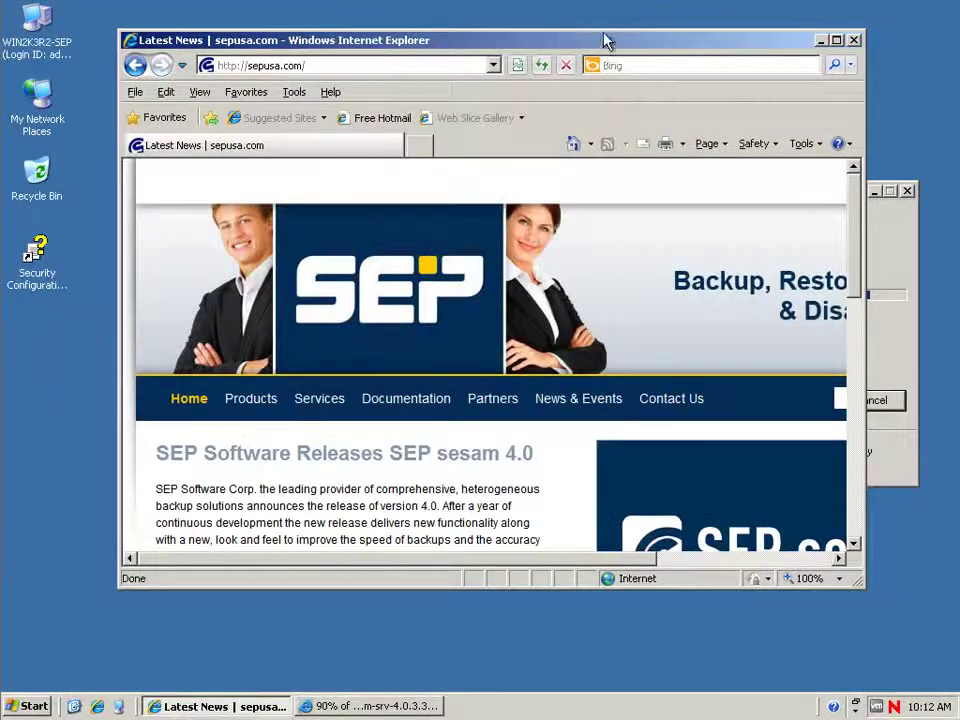
left_click_drag(604, 40, 559, 70)
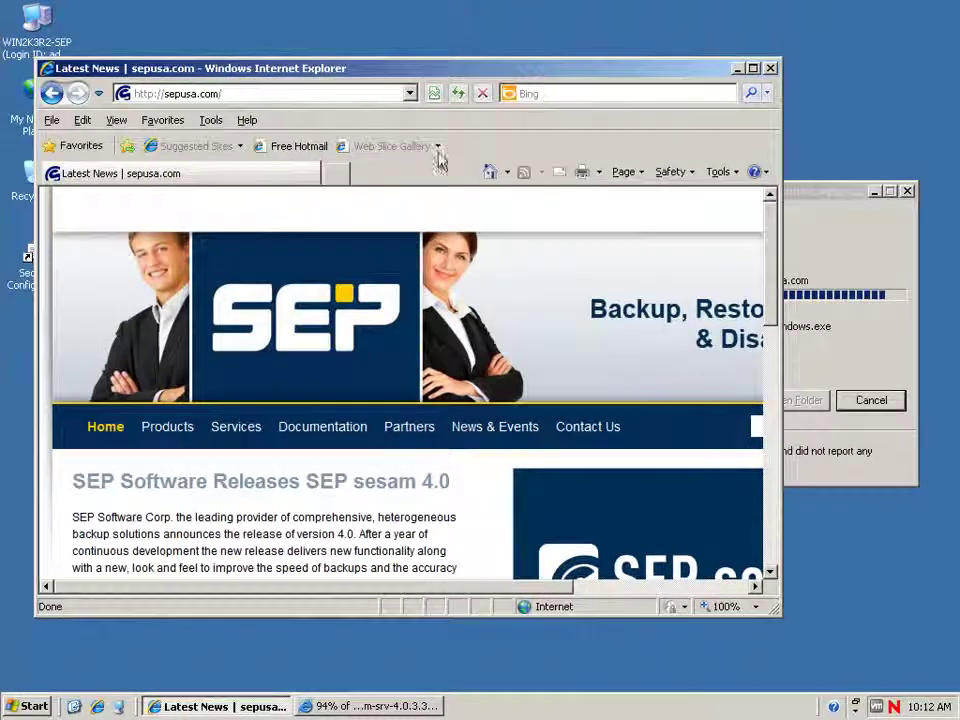
Visit the Documentation page, dismiss the finished download window, and close Internet Explorer.
left_click(295, 430)
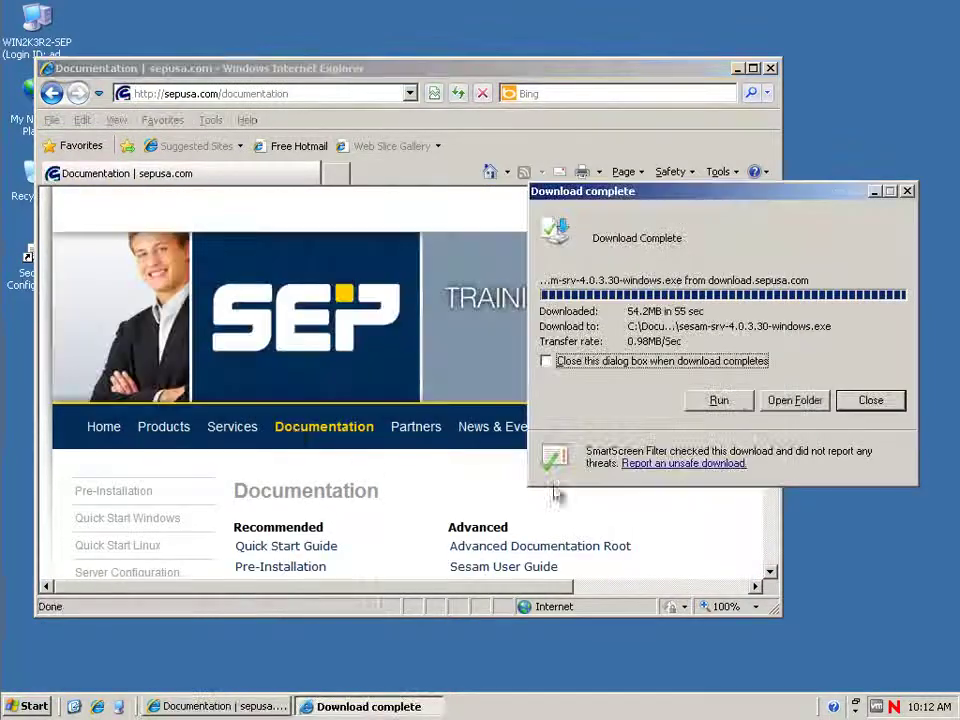
left_click(548, 360)
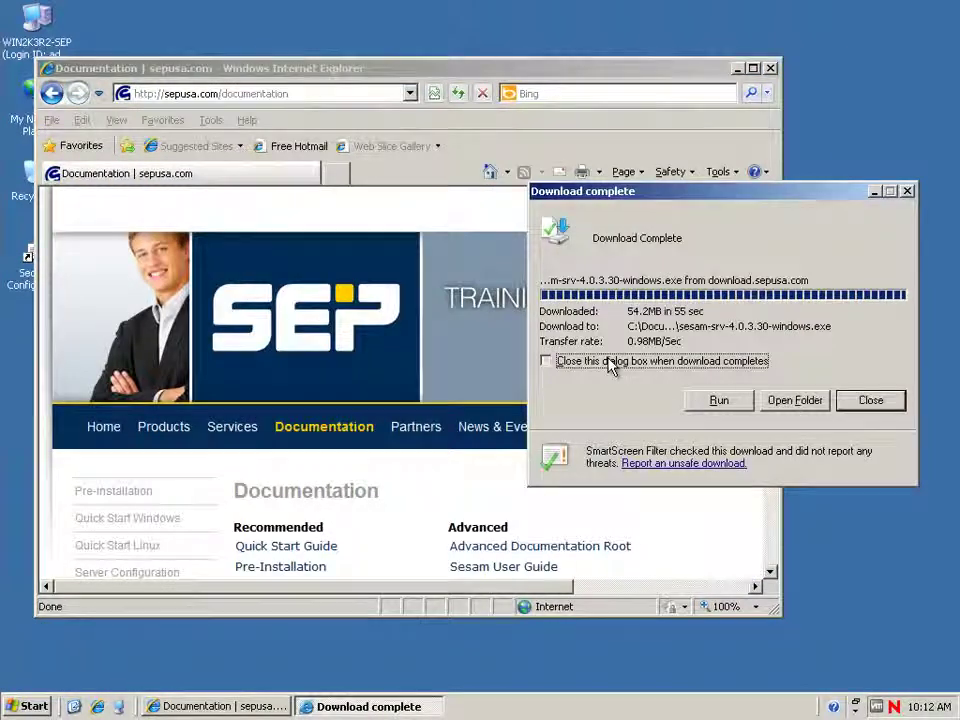
left_click(872, 401)
left_click_drag(771, 317, 770, 427)
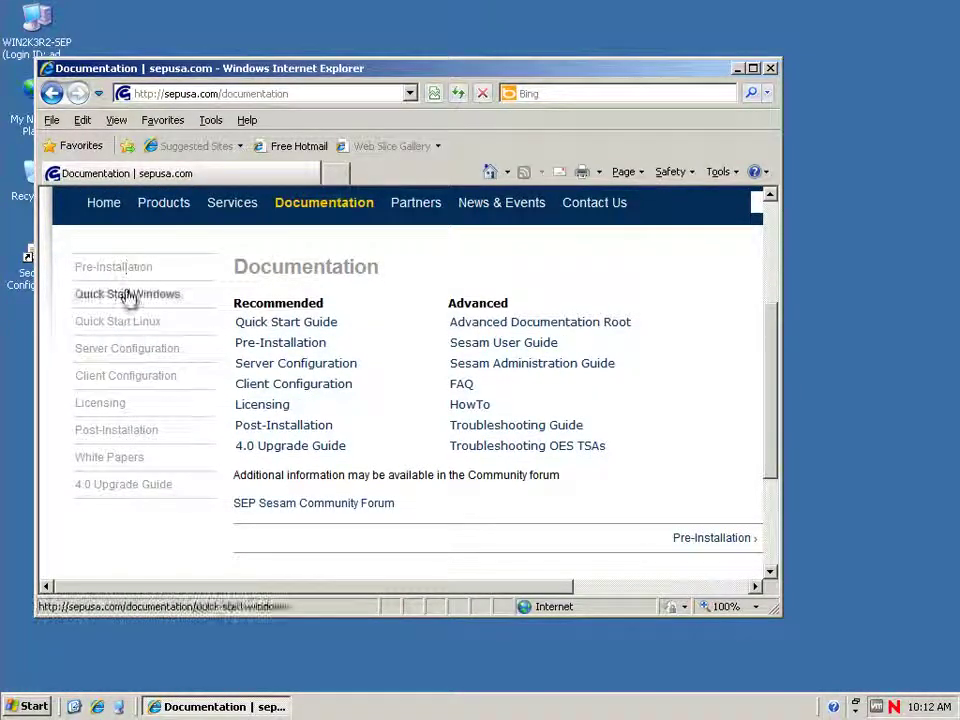
left_click(770, 68)
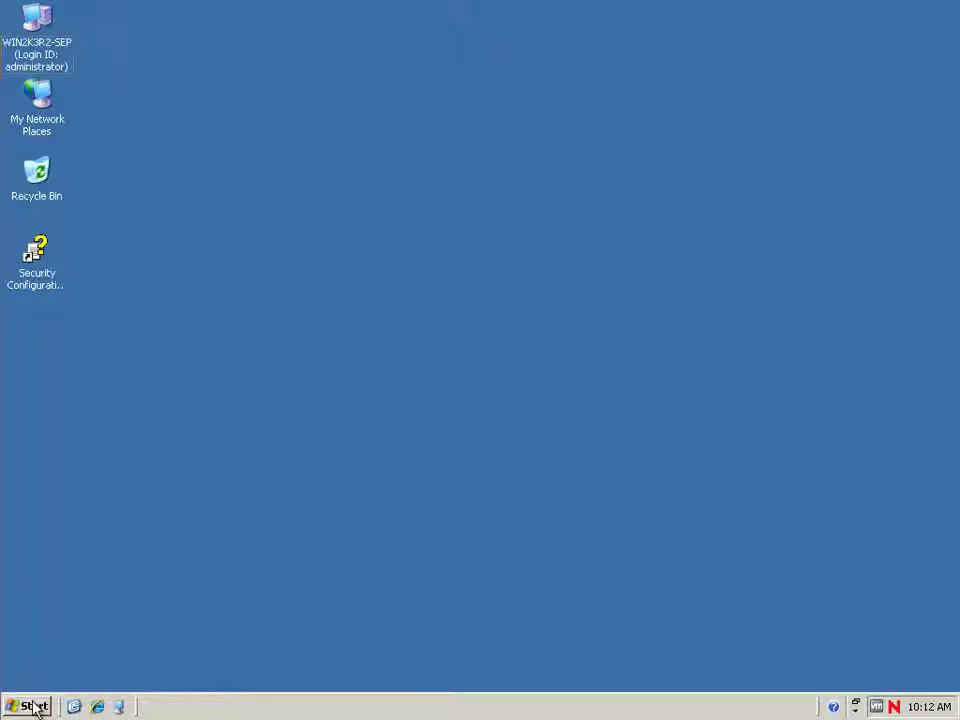
Run sesam-srv-4.0.3.30-windows.exe from My Documents in Windows Explorer, accepting the security warning.
left_click(28, 704)
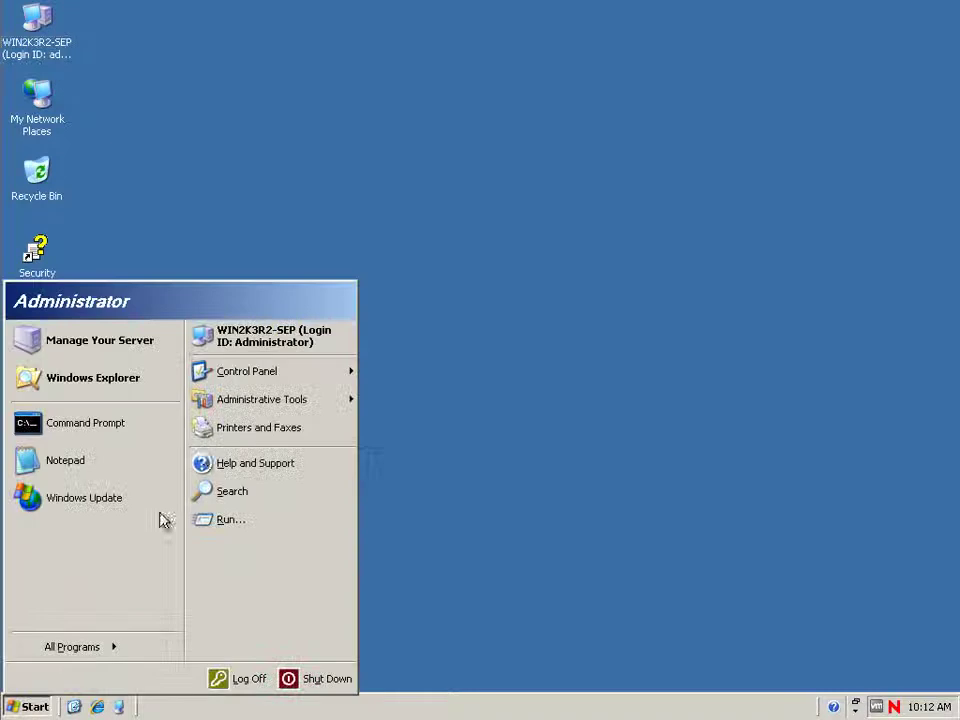
left_click(101, 388)
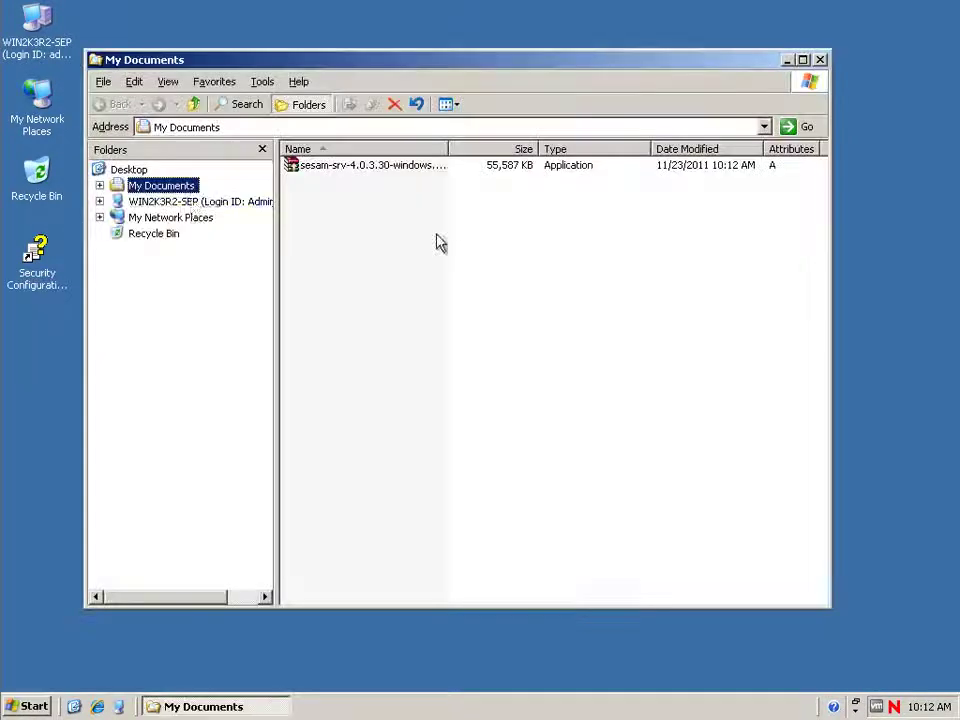
left_click(330, 168)
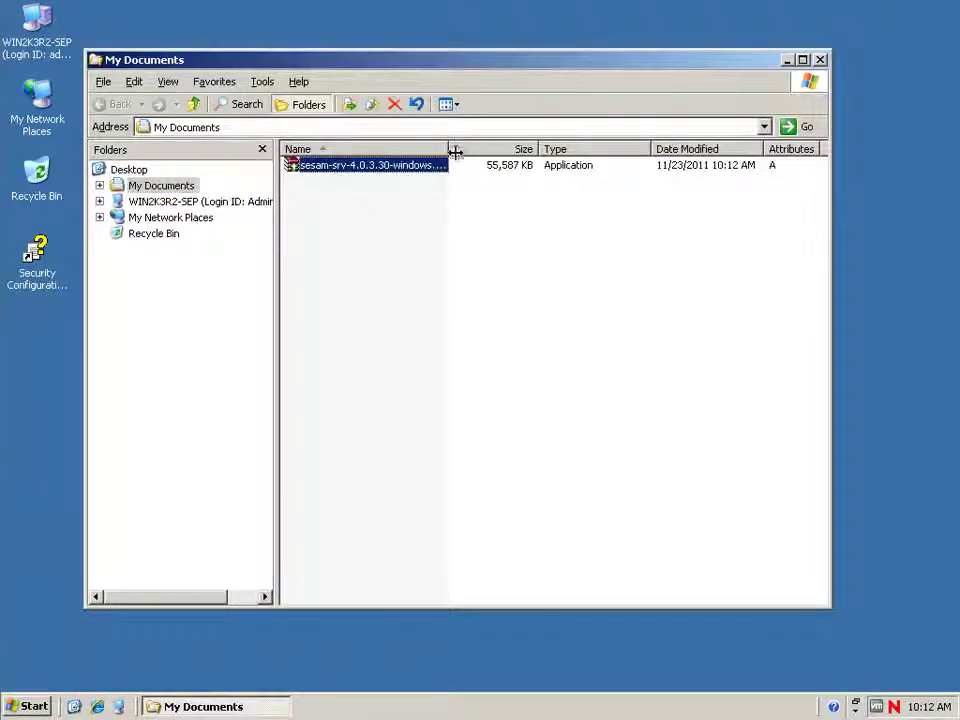
left_click_drag(452, 149, 521, 150)
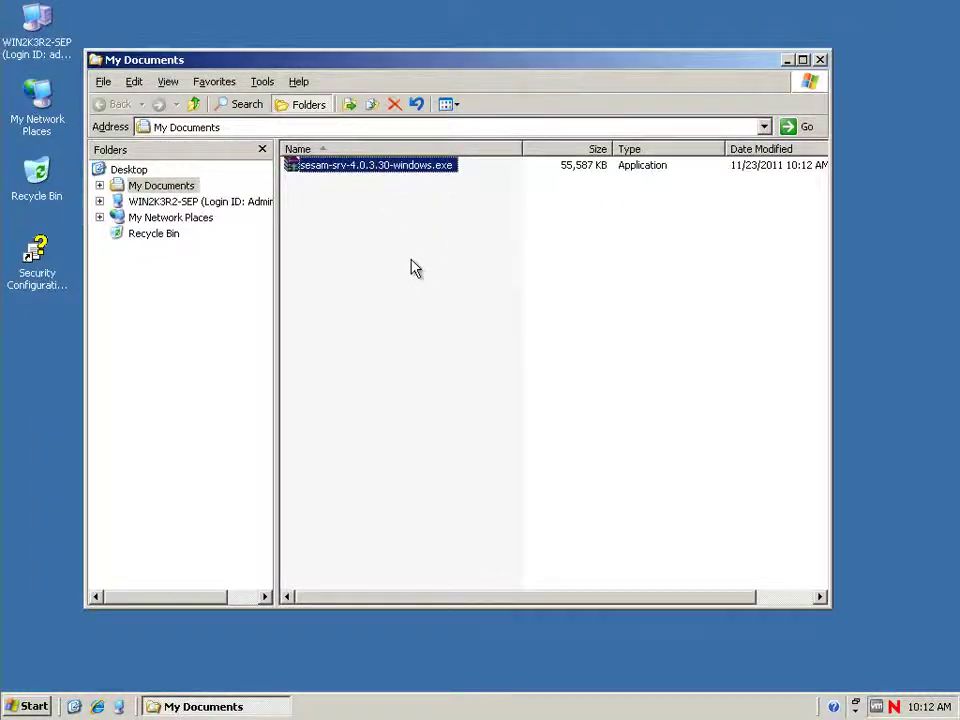
key("Return")
left_click(533, 368)
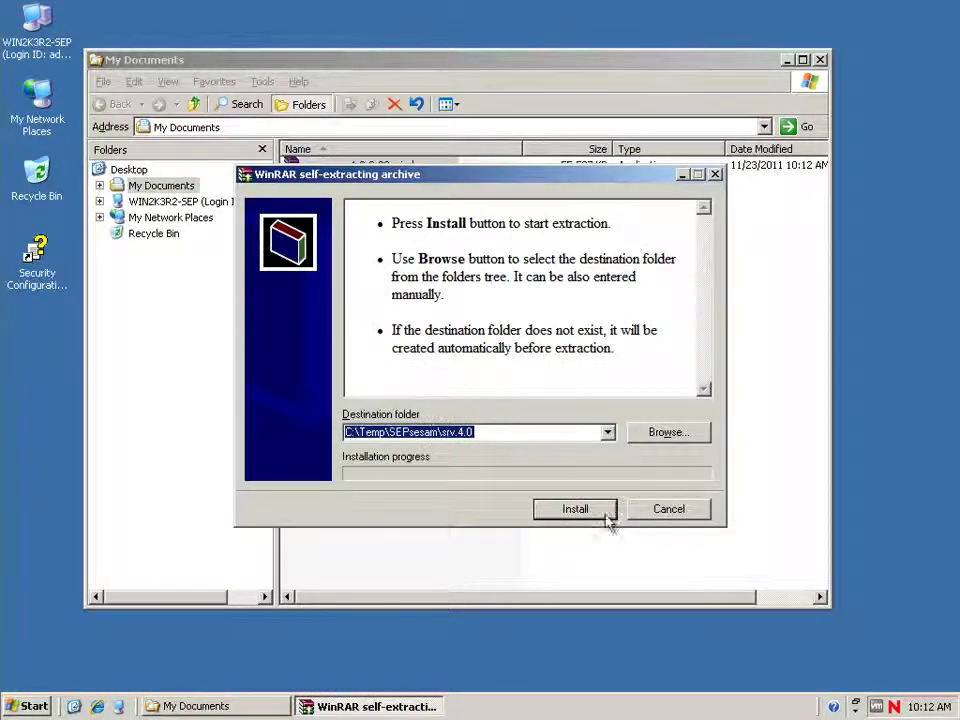
Extract the installer to C:\Temp\SEPsesam\srv.4.0, choose English, and accept the licence.
left_click(567, 510)
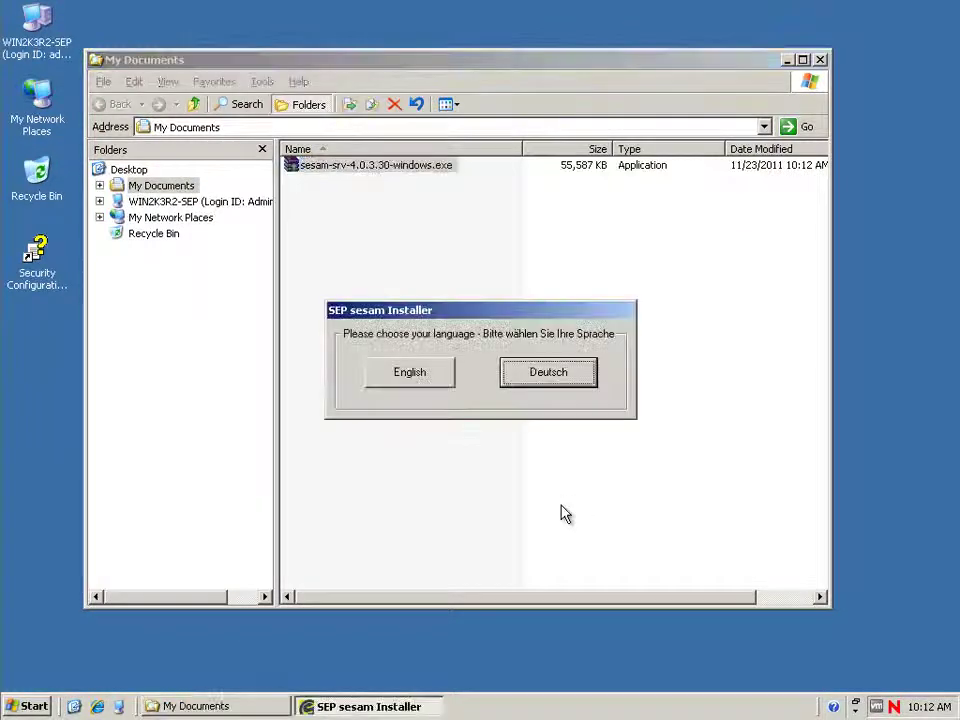
left_click(415, 380)
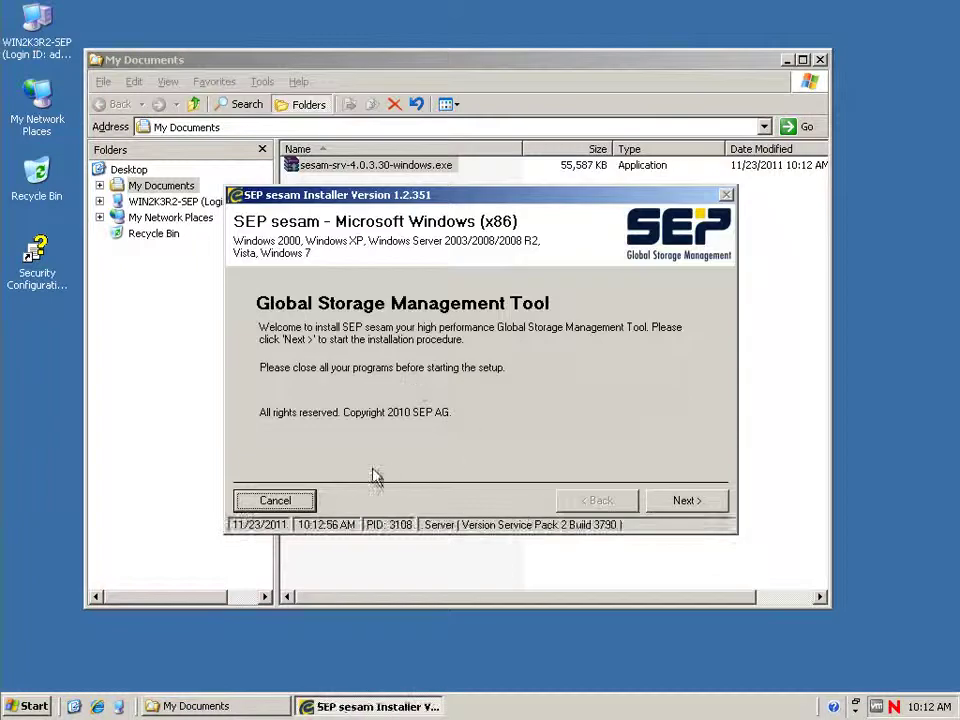
left_click(684, 502)
left_click(404, 467)
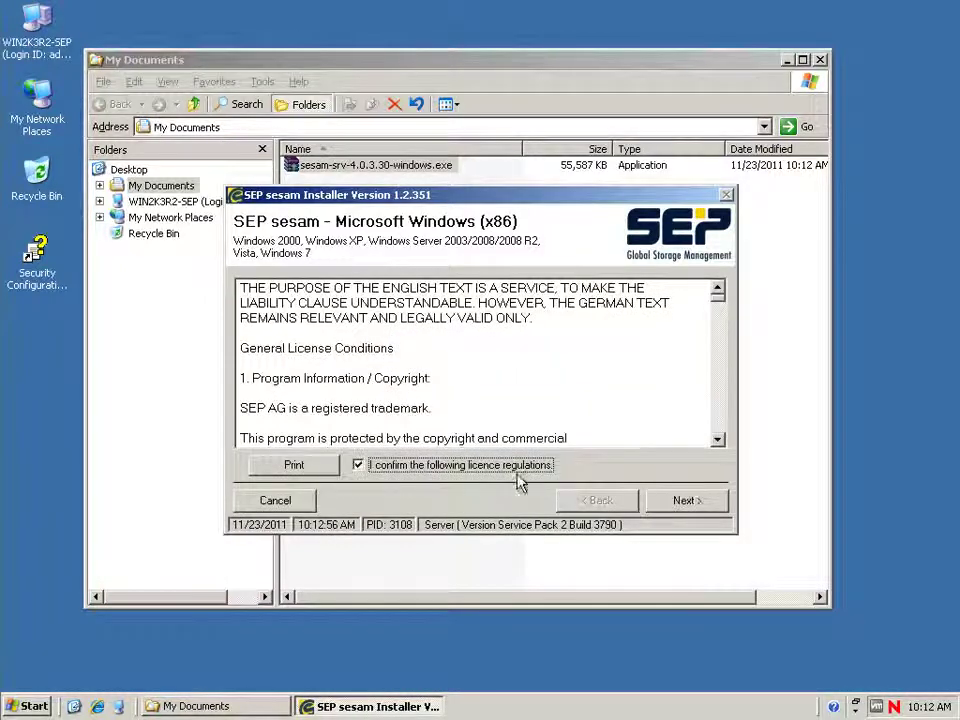
left_click(703, 510)
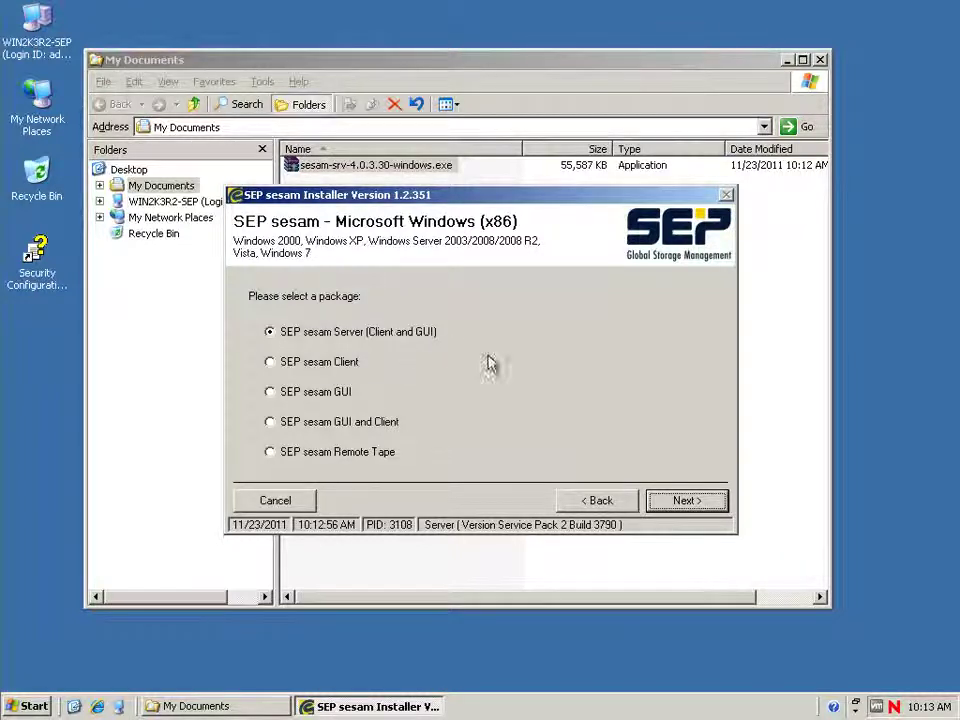
Install the Server package into C:\Program Files\SEPsesam without a desktop icon.
left_click(682, 502)
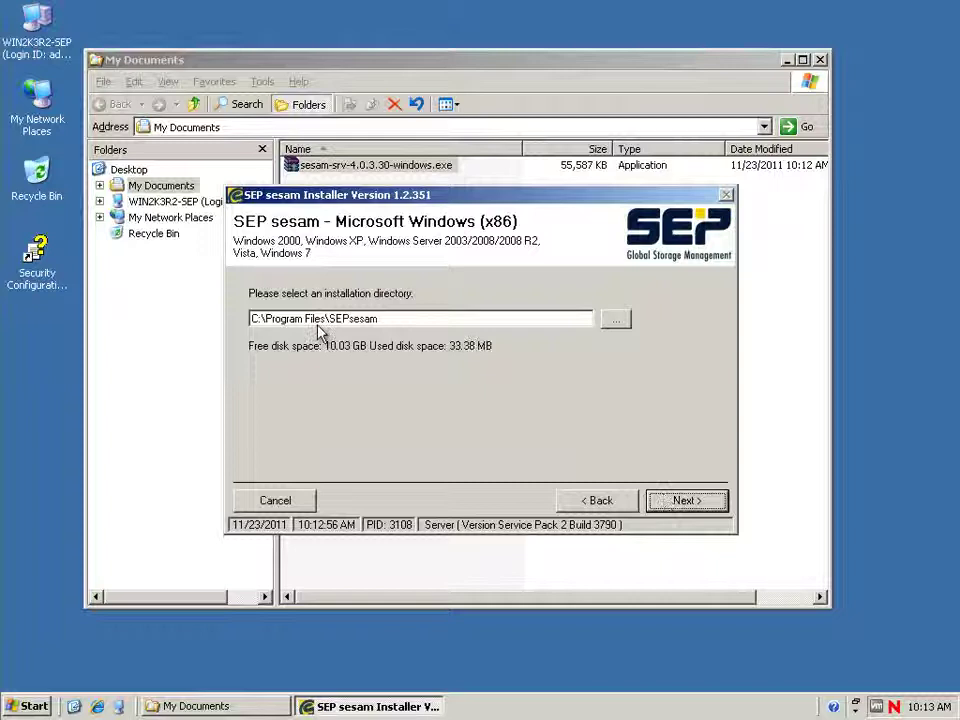
left_click(688, 502)
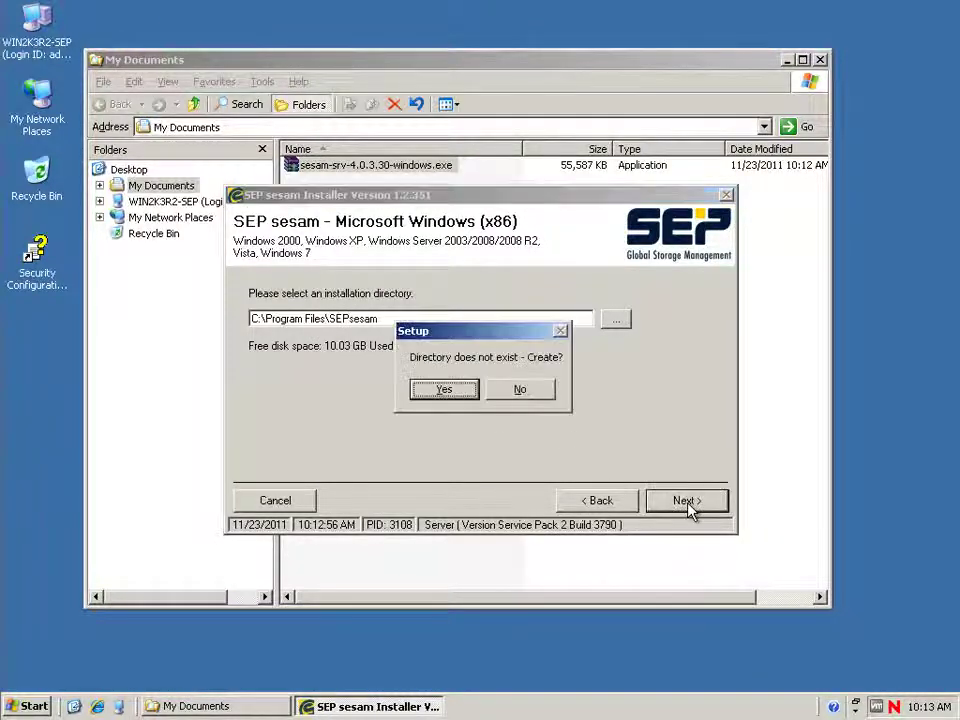
left_click(446, 390)
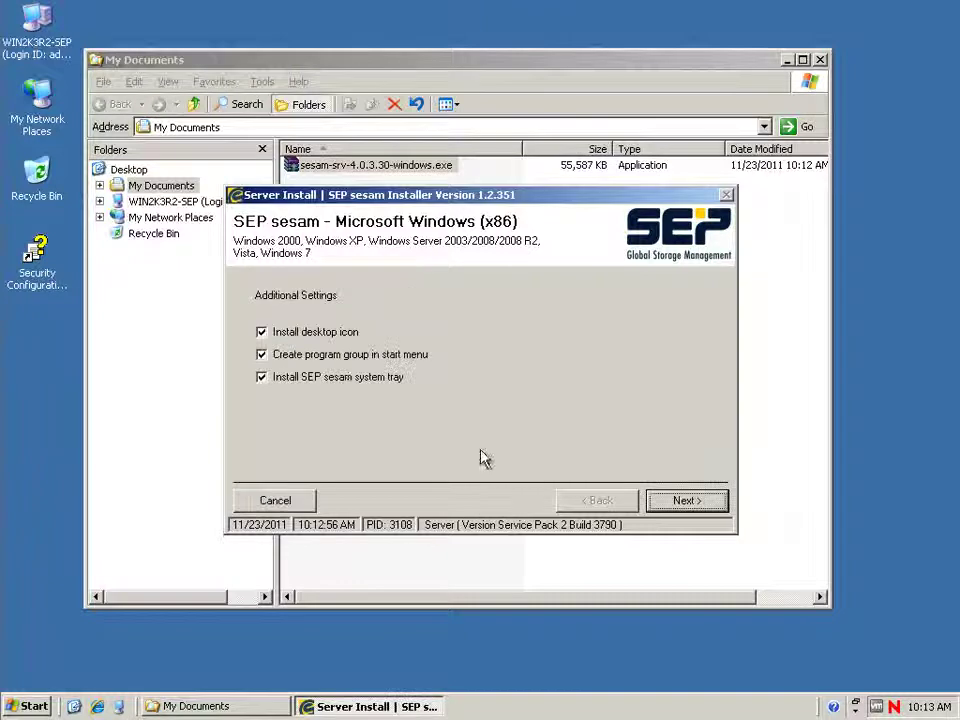
left_click(263, 334)
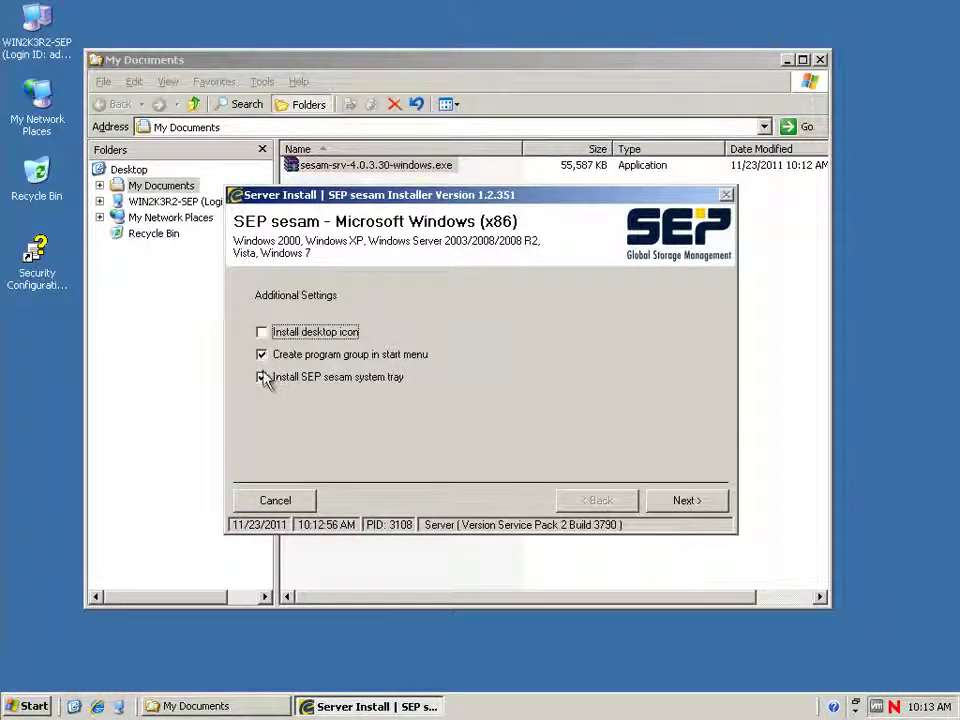
left_click(680, 501)
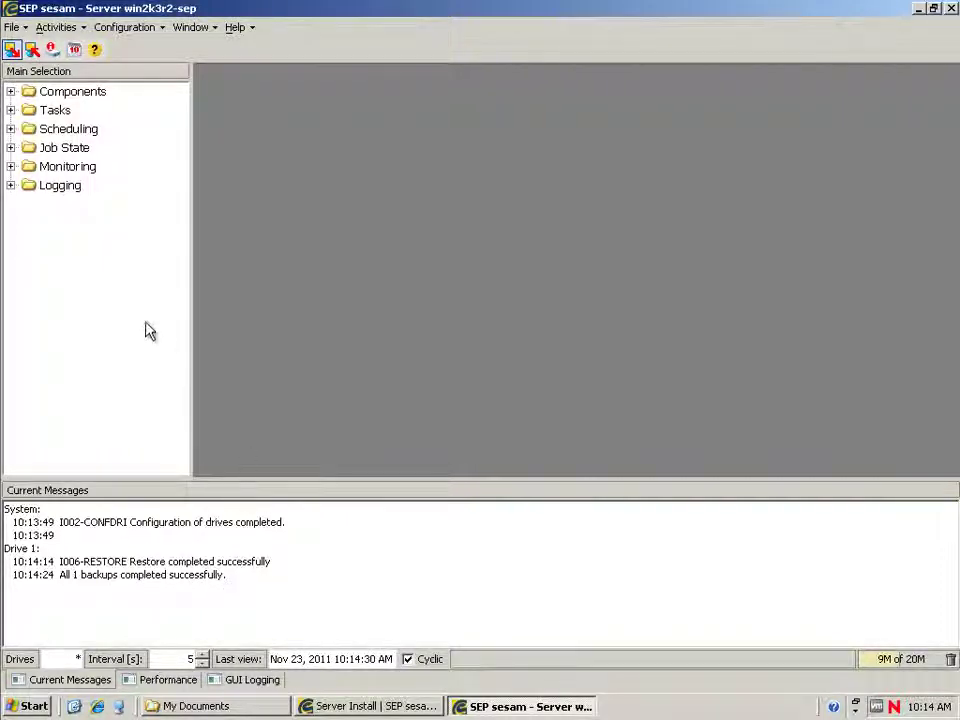
List win2k3r2-sep's tasks (SESAM_BACKUP, TEST_BACKUP, win2k3r2-sep_all, restore), then show the Backups job state.
left_click(10, 110)
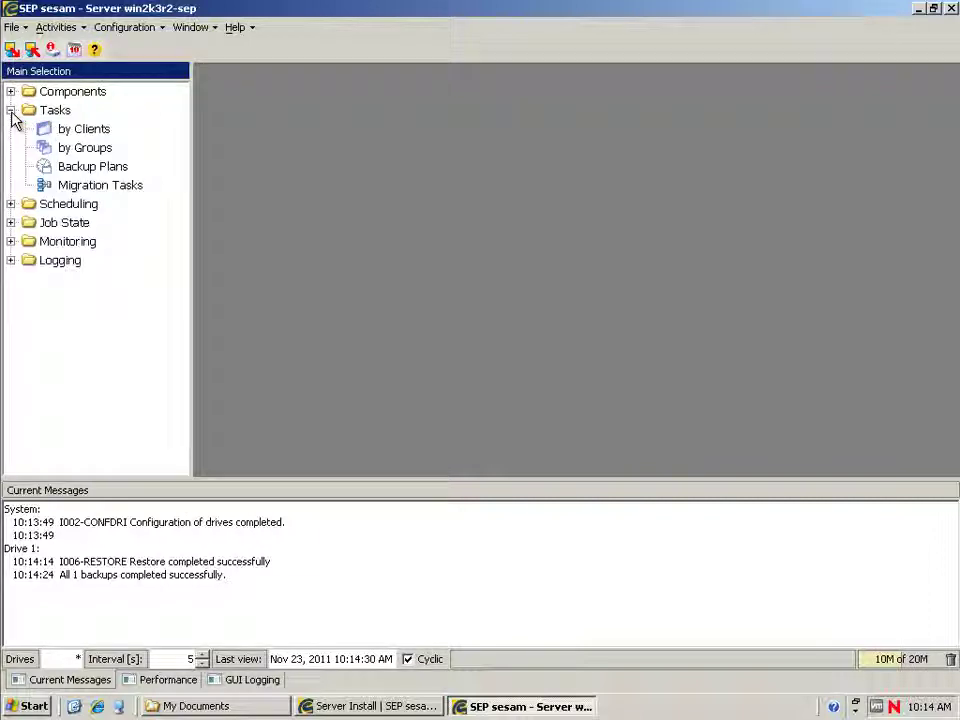
left_click(66, 129)
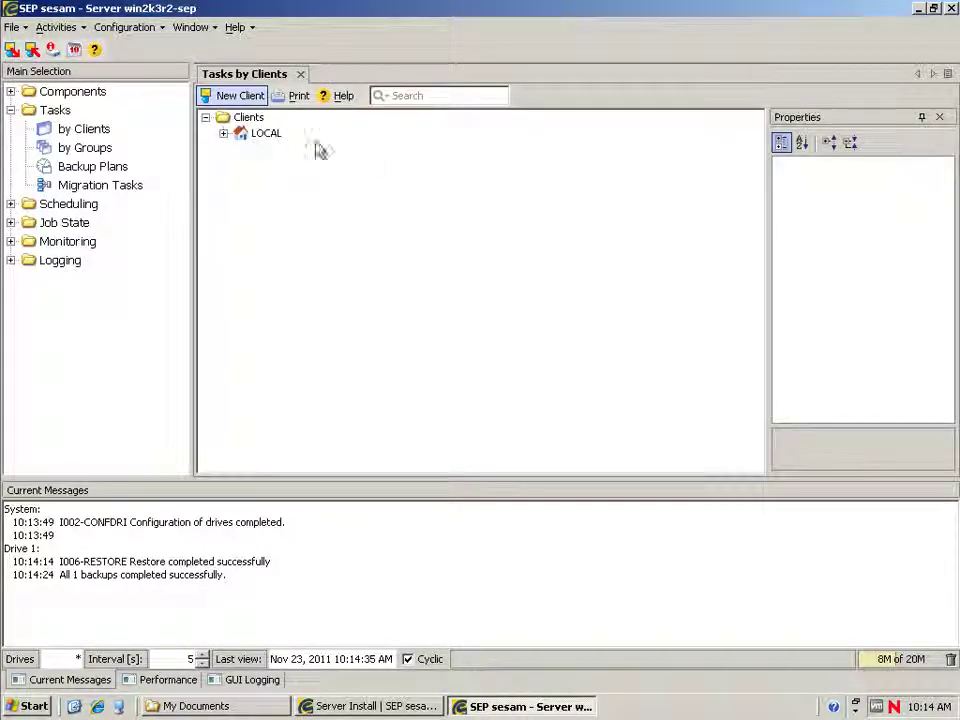
left_click(224, 134)
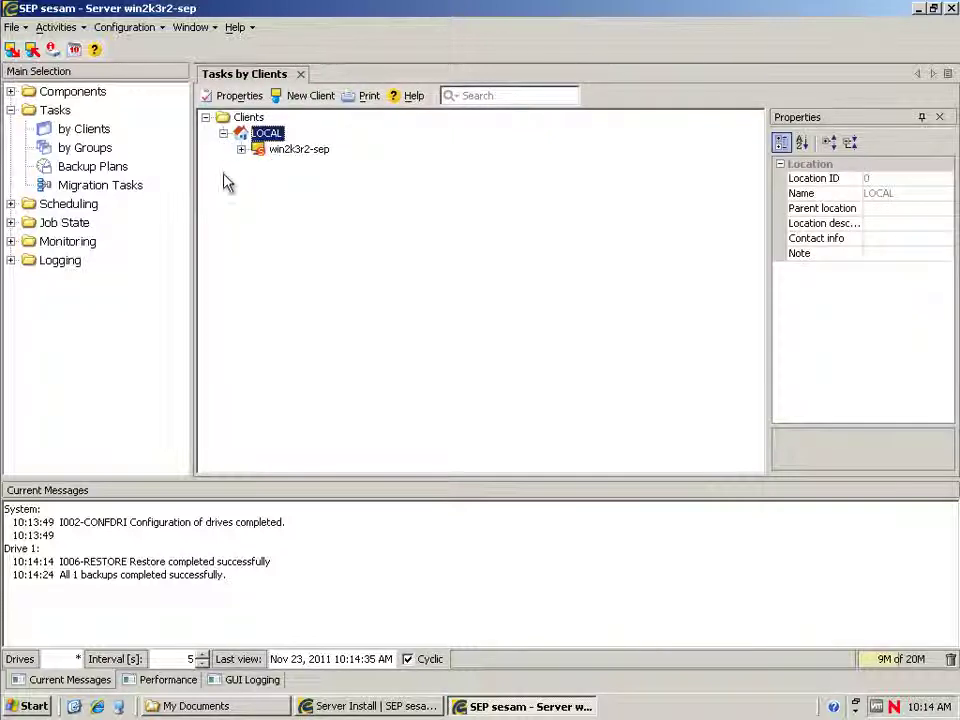
left_click(293, 149)
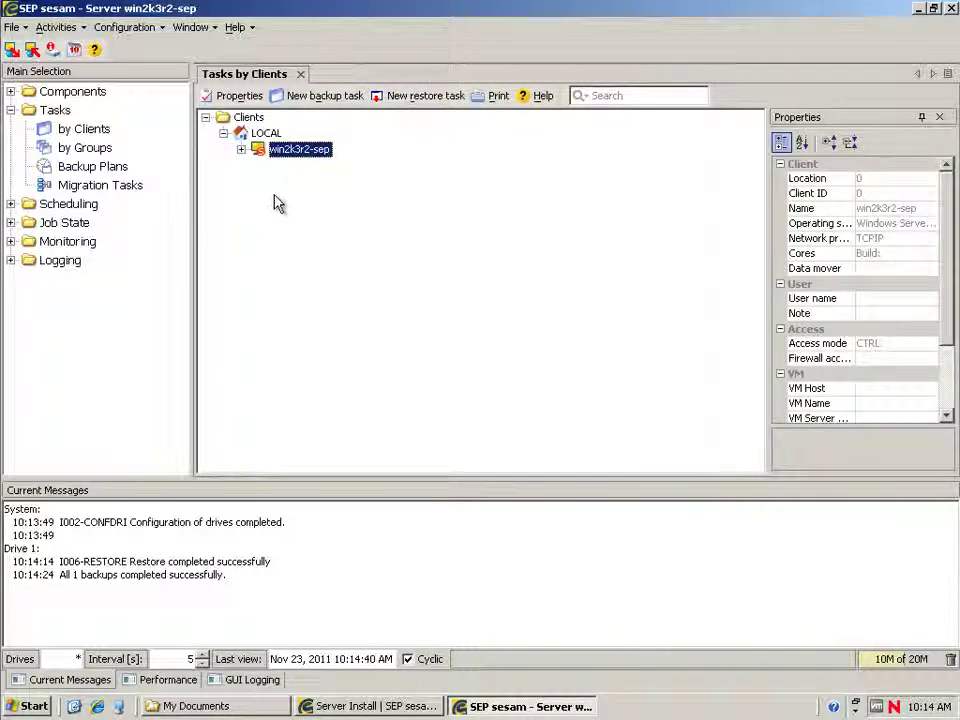
left_click(241, 149)
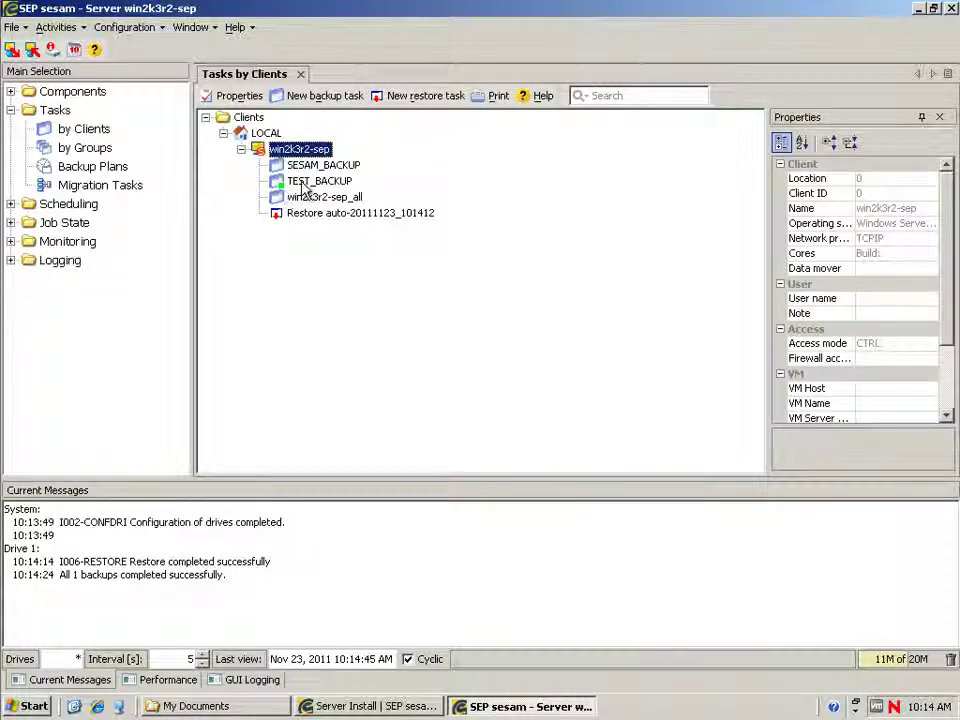
left_click(11, 222)
left_click(80, 243)
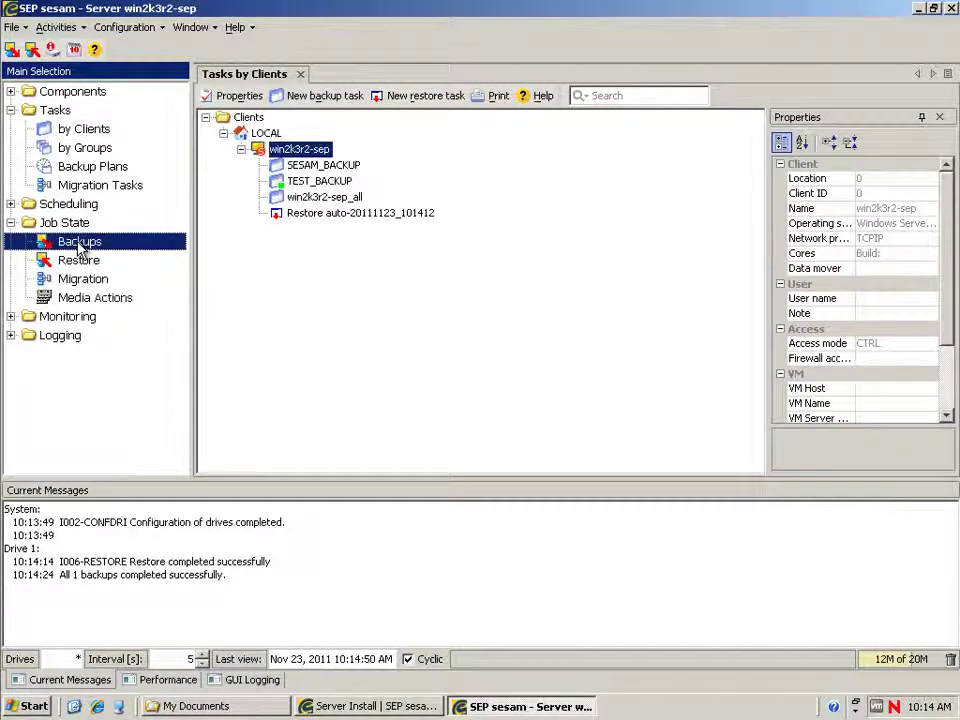